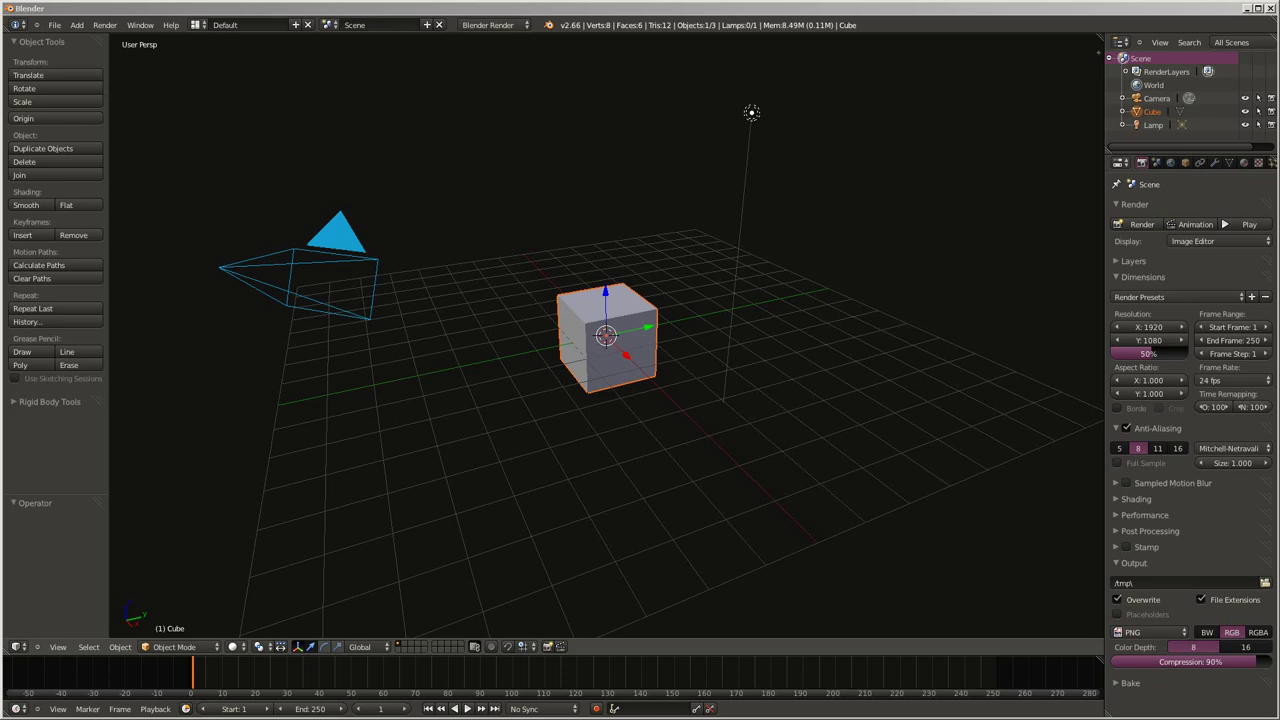
- Delete the default cube and add a cone mesh in its place
key("x")
key("Return")
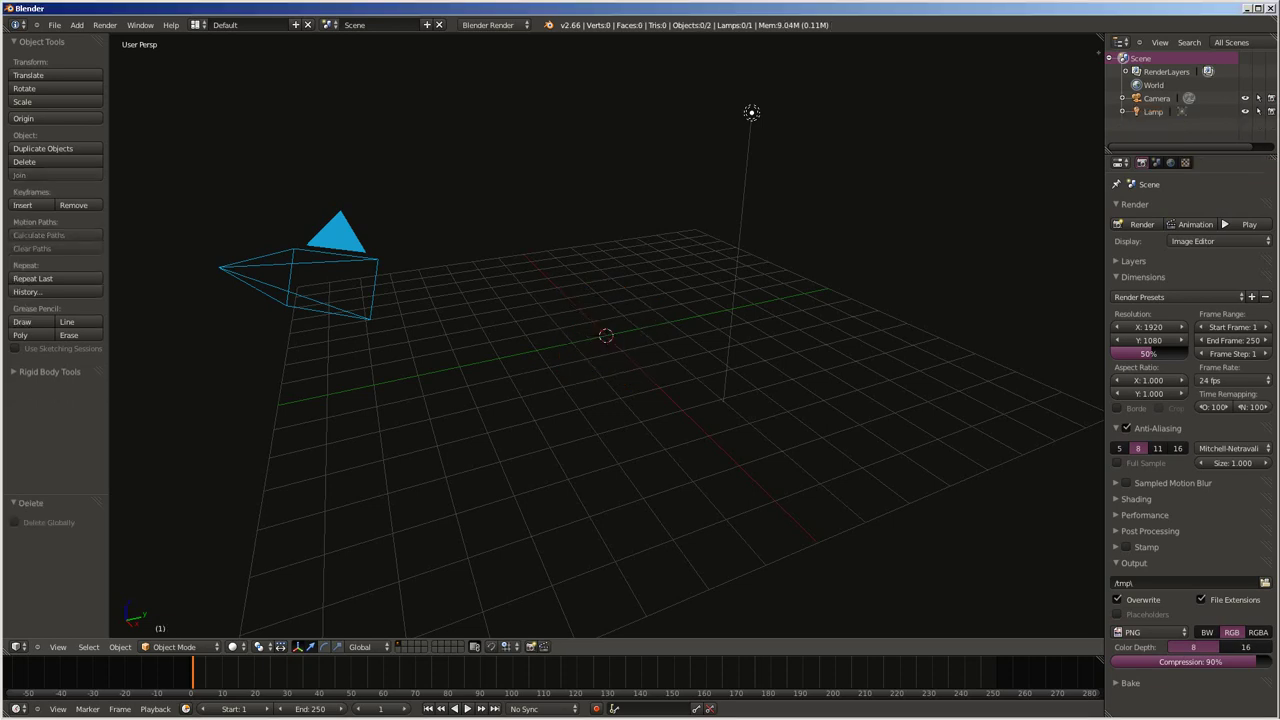
key("shift+a")
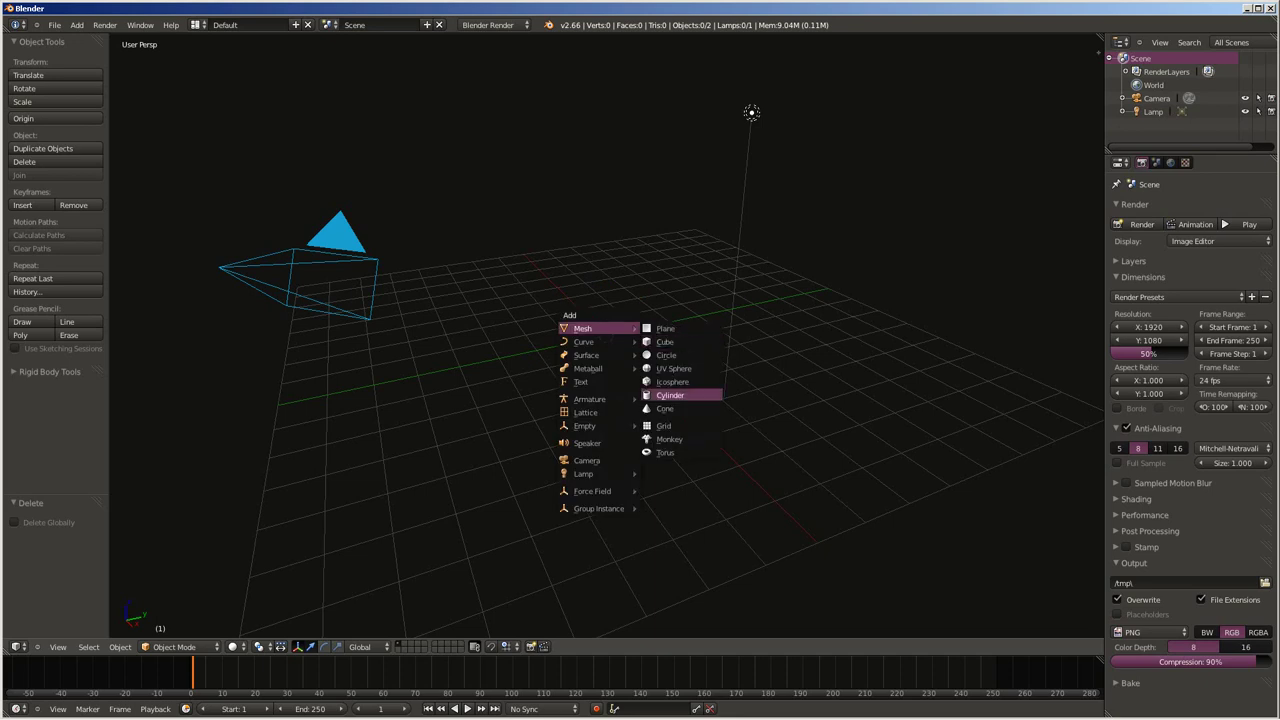
left_click(664, 408)
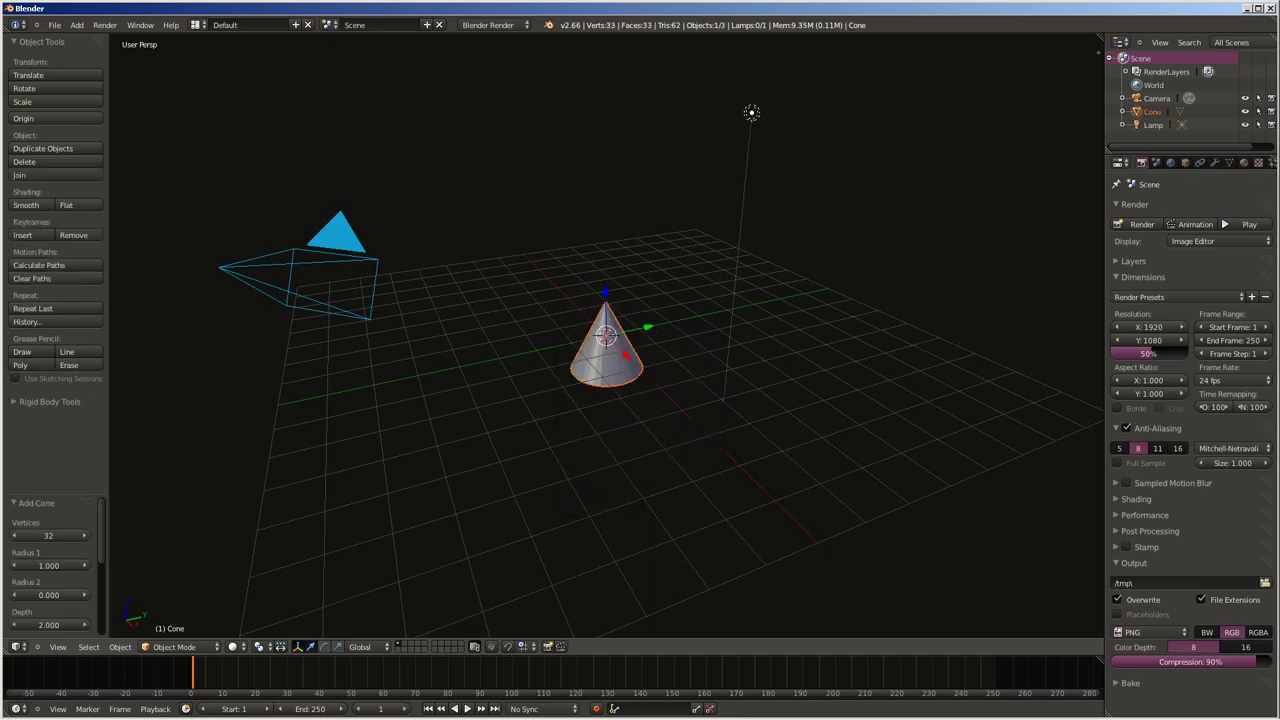
- Raise the cone 1.092 units along Z so it sits above the grid
key("g")
key("z")
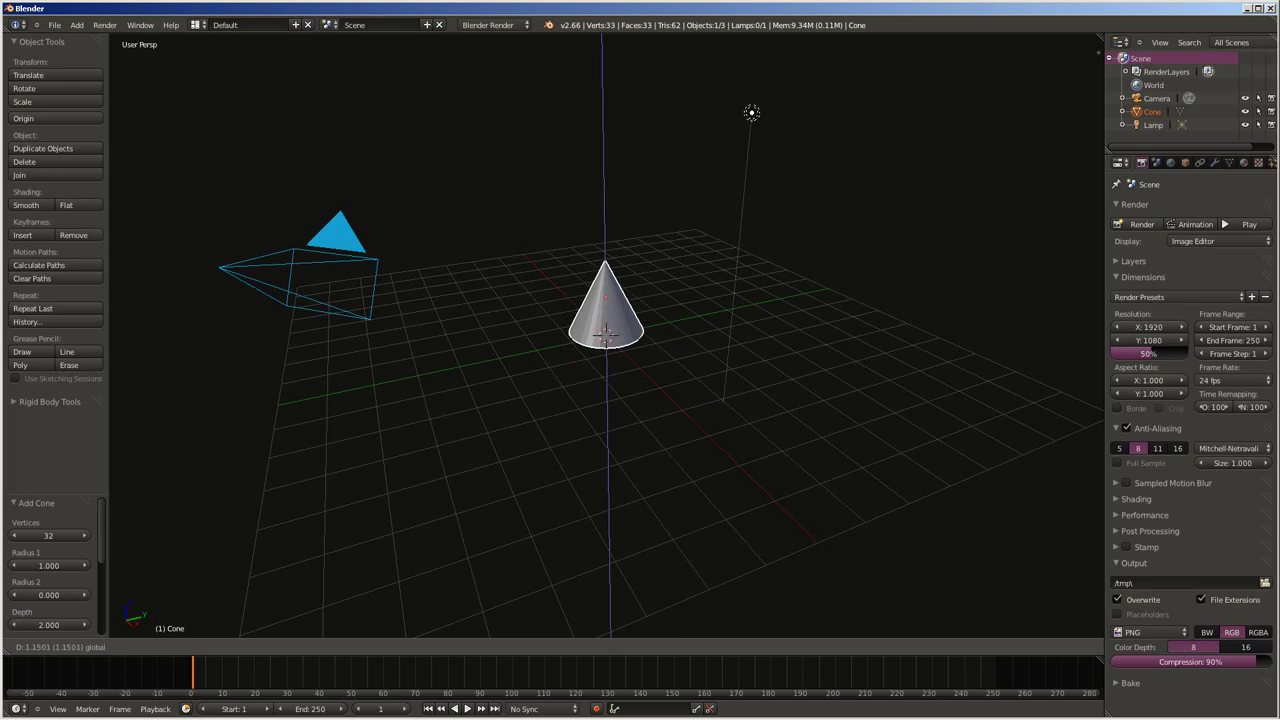
key("Return")
mouse_move(605, 330)
middle_mouse_down()
mouse_move(640, 300)
mouse_move(720, 300)
middle_mouse_up()
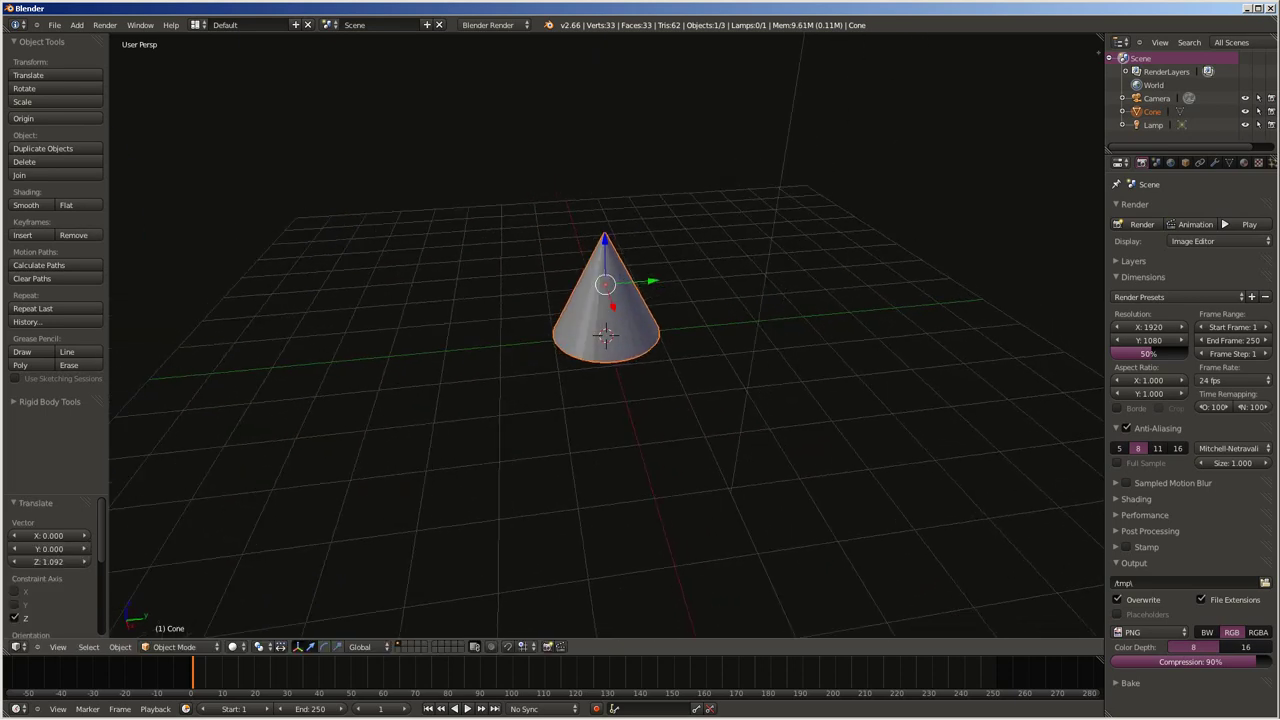
- Enable the Object: Cell Fracture add-on from User Preferences, found by searching 'cell fracture'
left_click(54, 25)
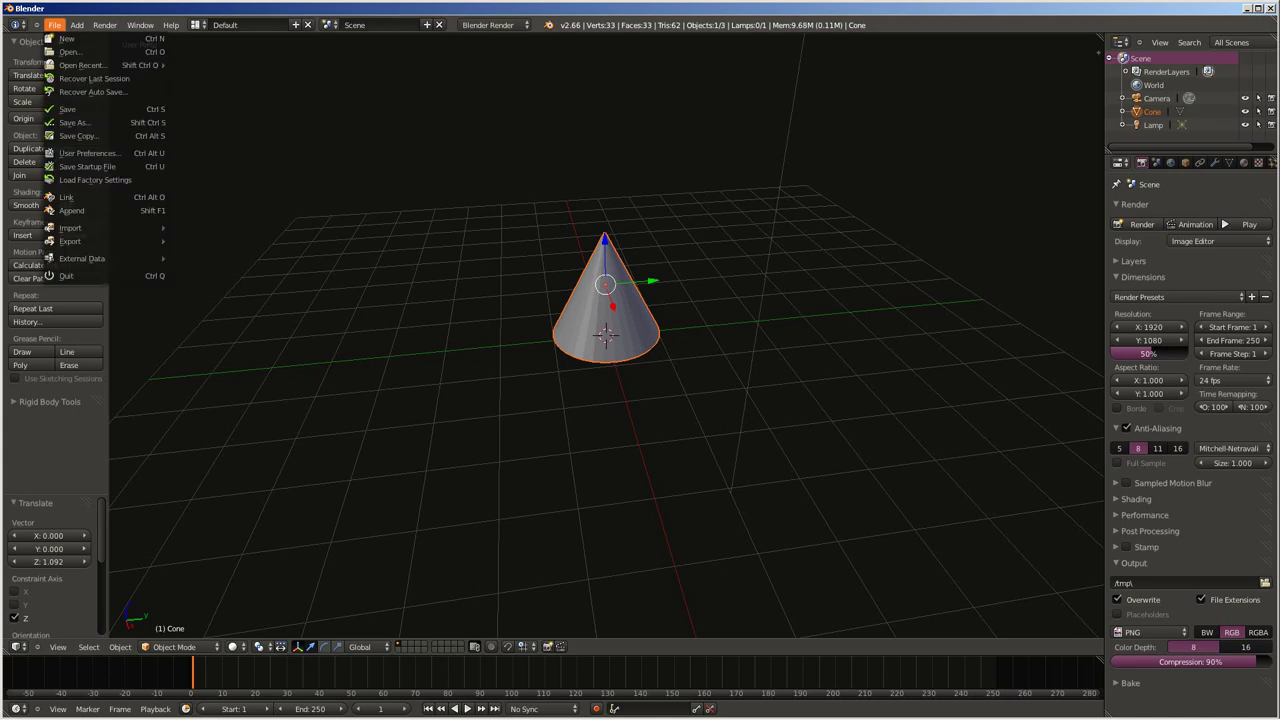
left_click(90, 153)
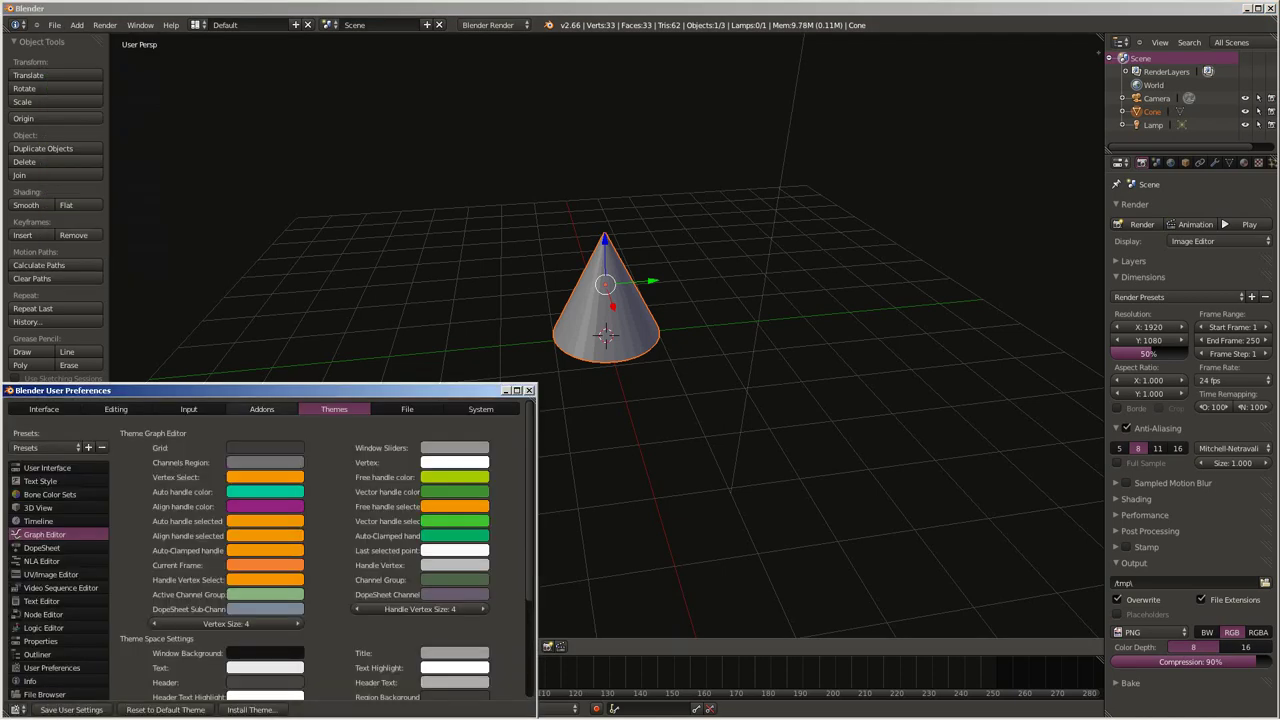
left_click(262, 409)
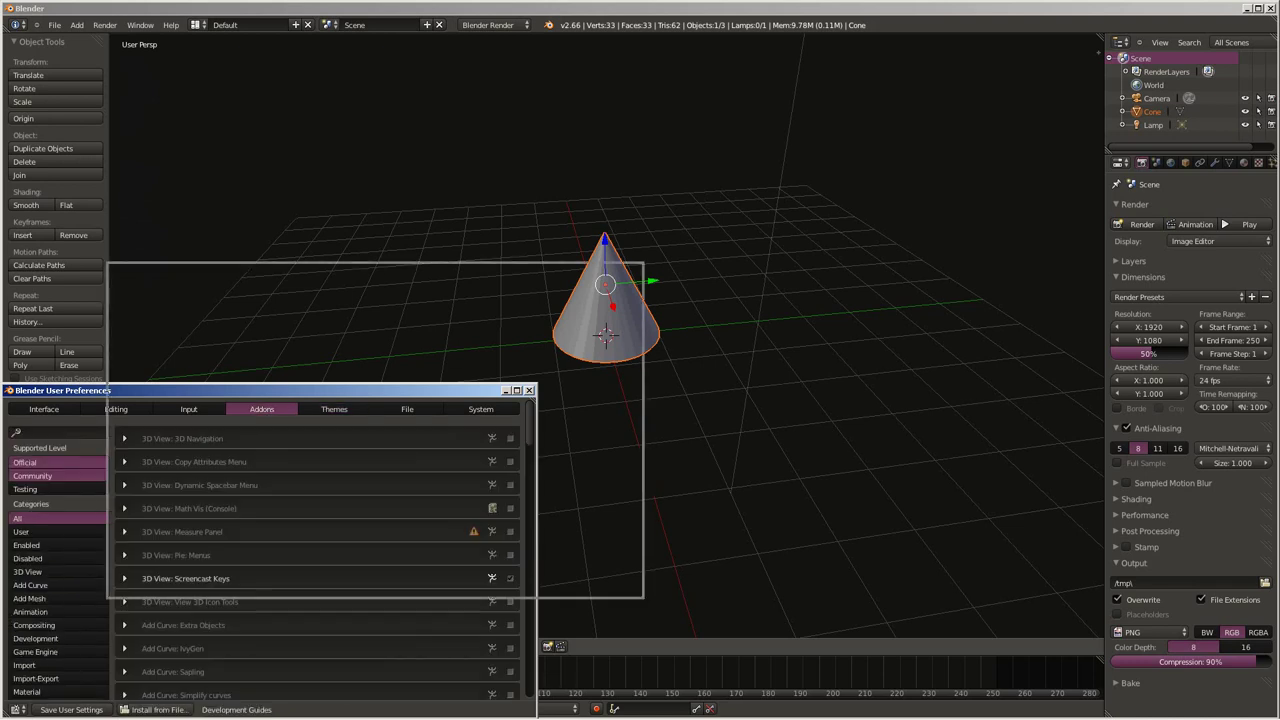
left_click_drag(150, 390, 283, 144)
left_click(195, 186)
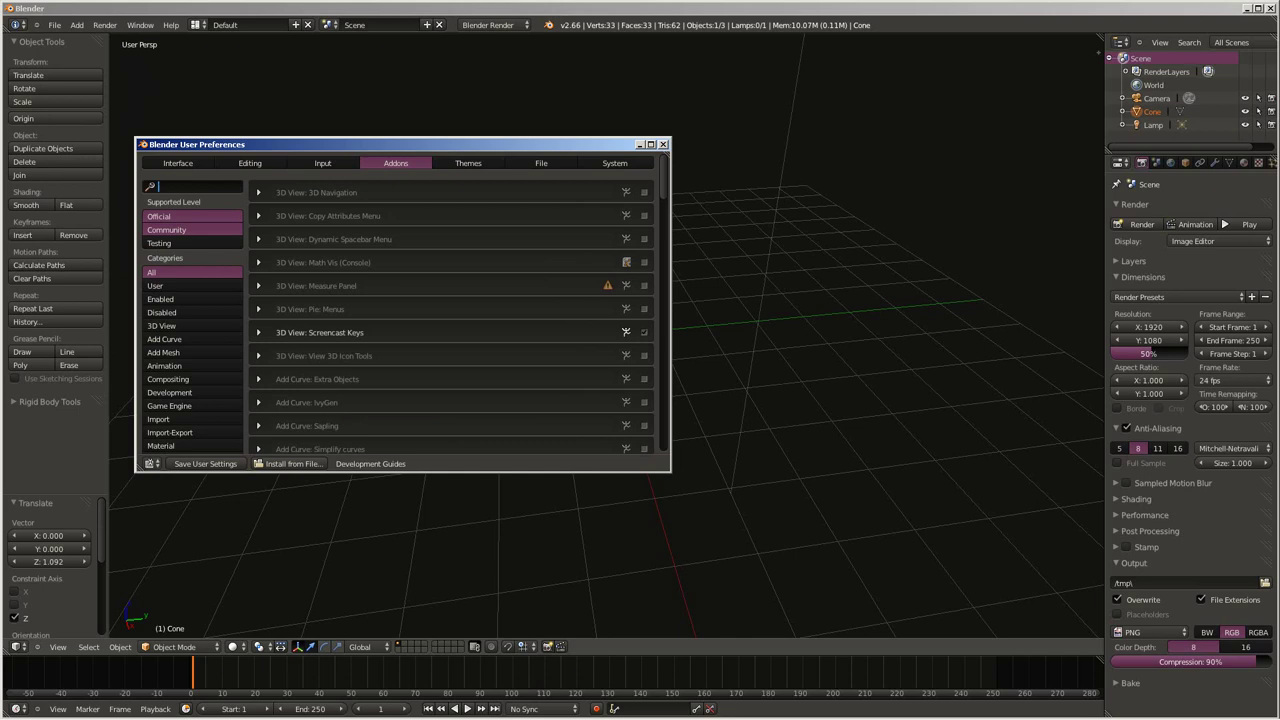
type("cell fracture")
key("Return")
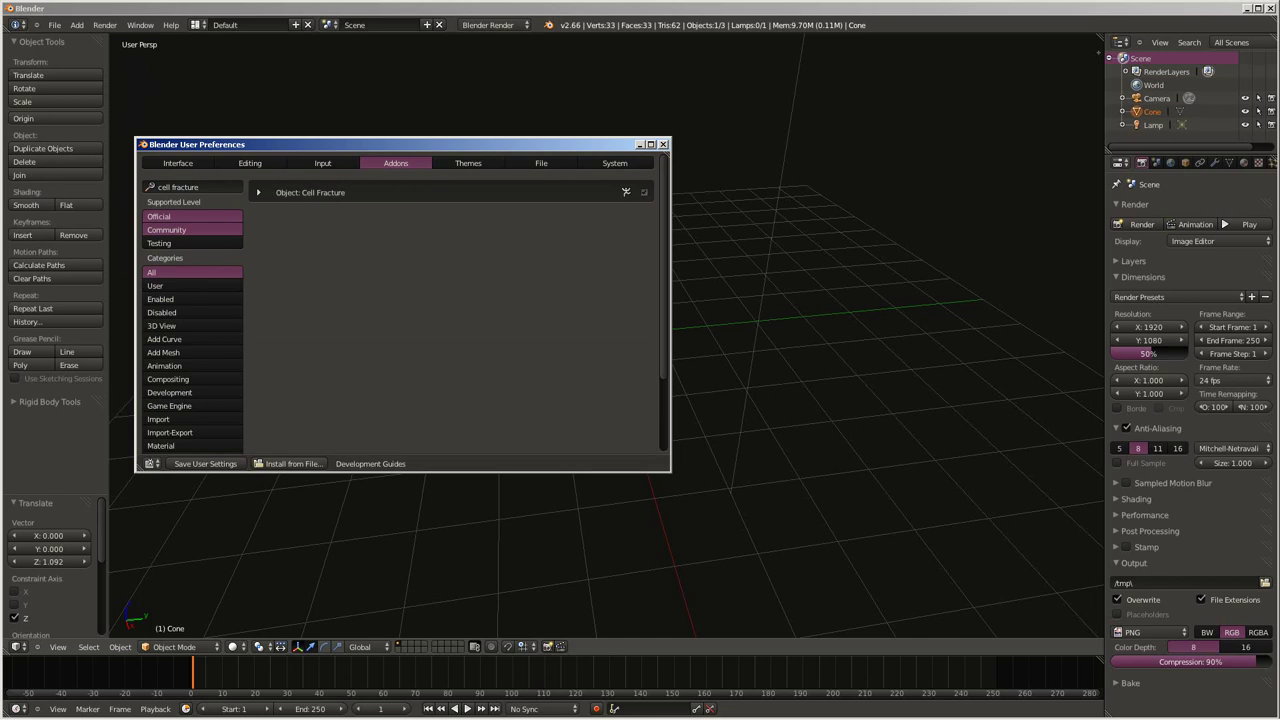
left_click(663, 144)
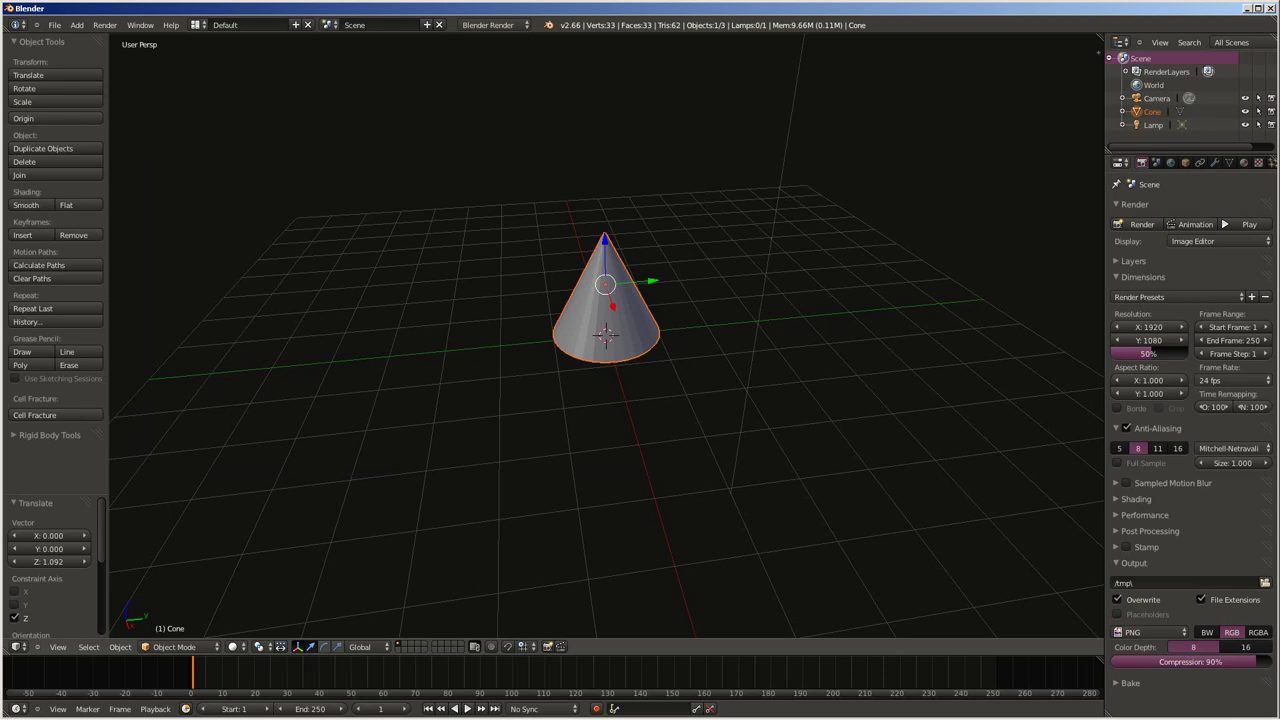
- Add a new particle system to the cone and switch to wireframe view
scroll(1230, 162, "down", 1)
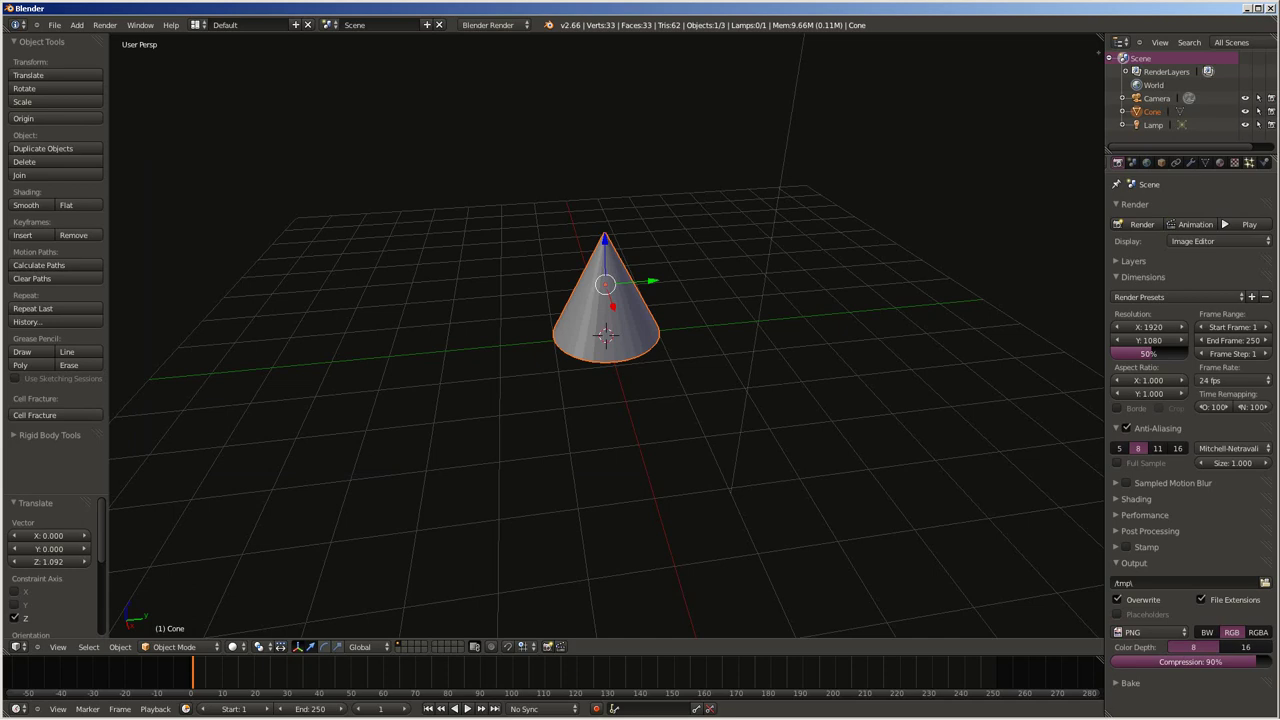
left_click(1249, 162)
left_click(1255, 208)
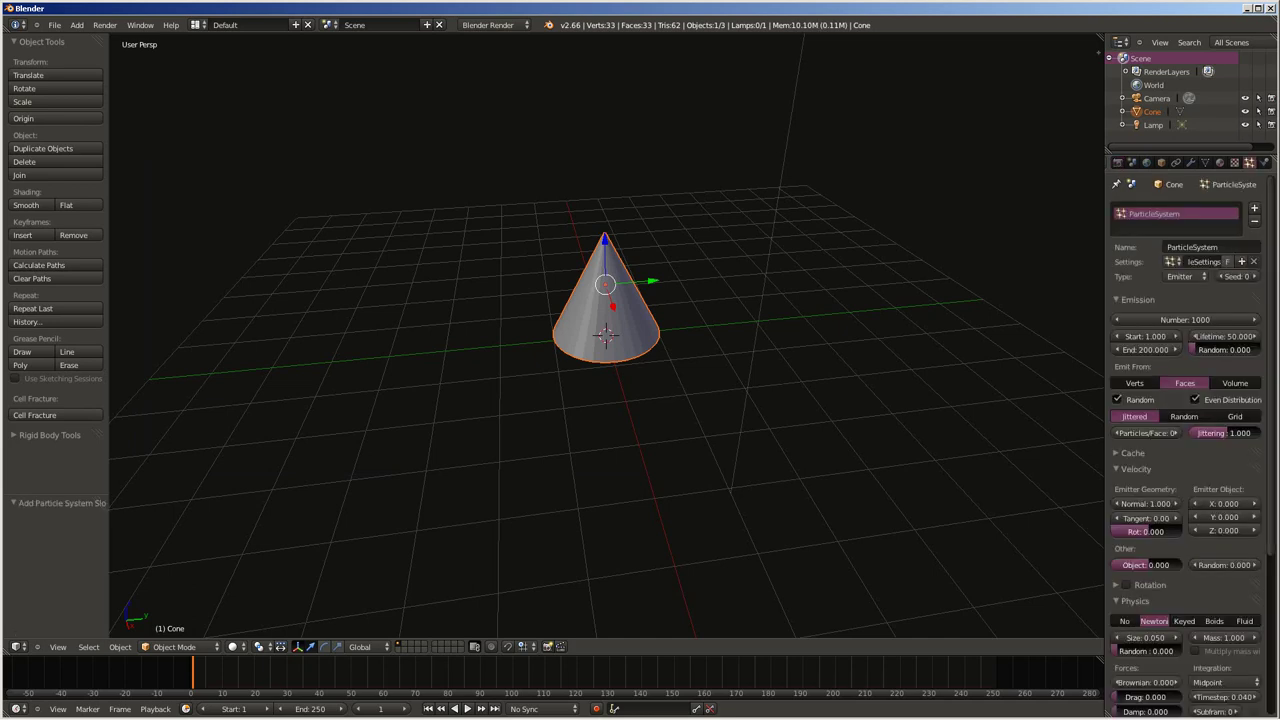
key("z")
- Set the particle Emission End to frame 1 so all 1000 particles emit immediately
scroll(605, 335, "up", 3)
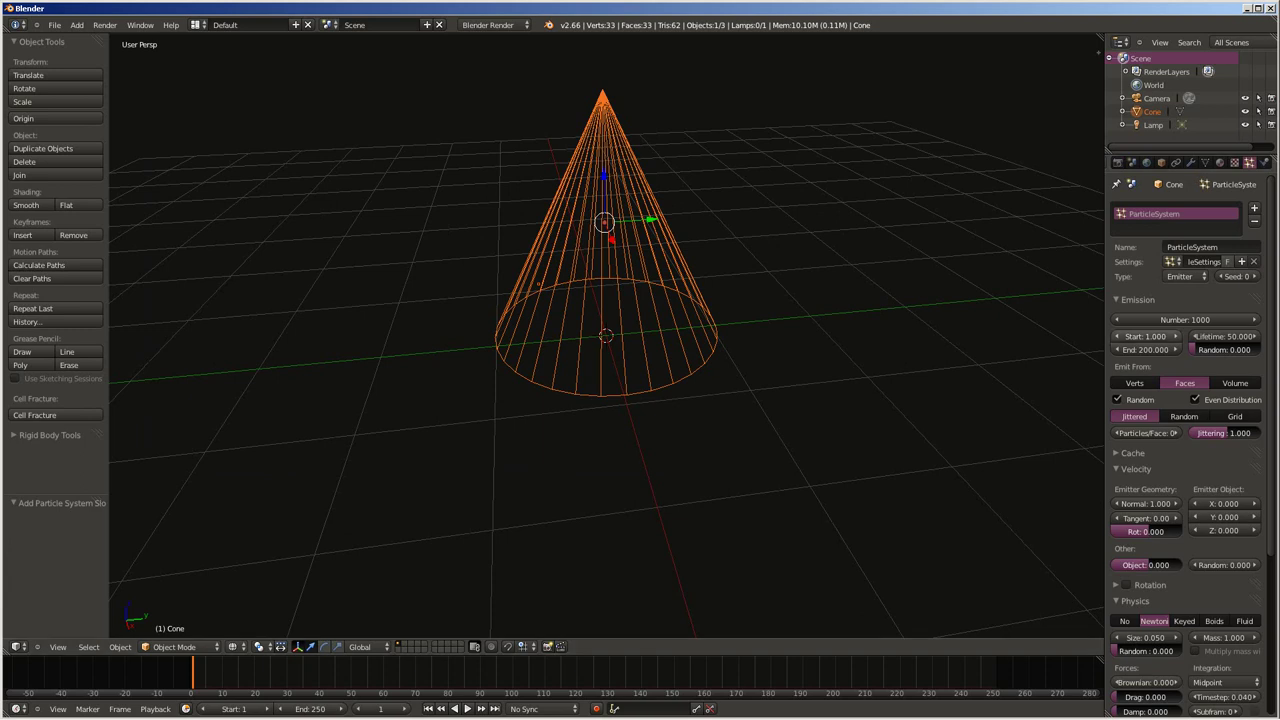
left_click(1145, 349)
type("1")
key("Return")
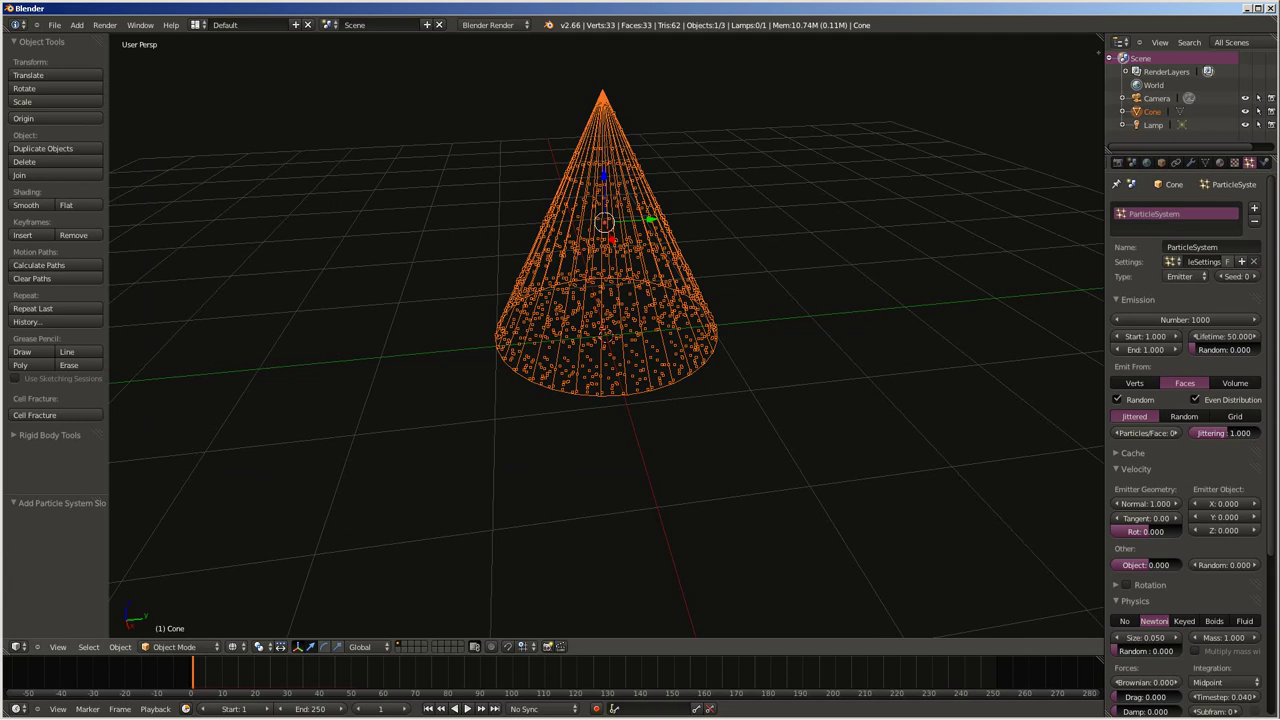
mouse_move(600, 350)
middle_mouse_down()
mouse_move(640, 390)
mouse_move(655, 470)
mouse_move(640, 410)
mouse_move(600, 350)
middle_mouse_up()
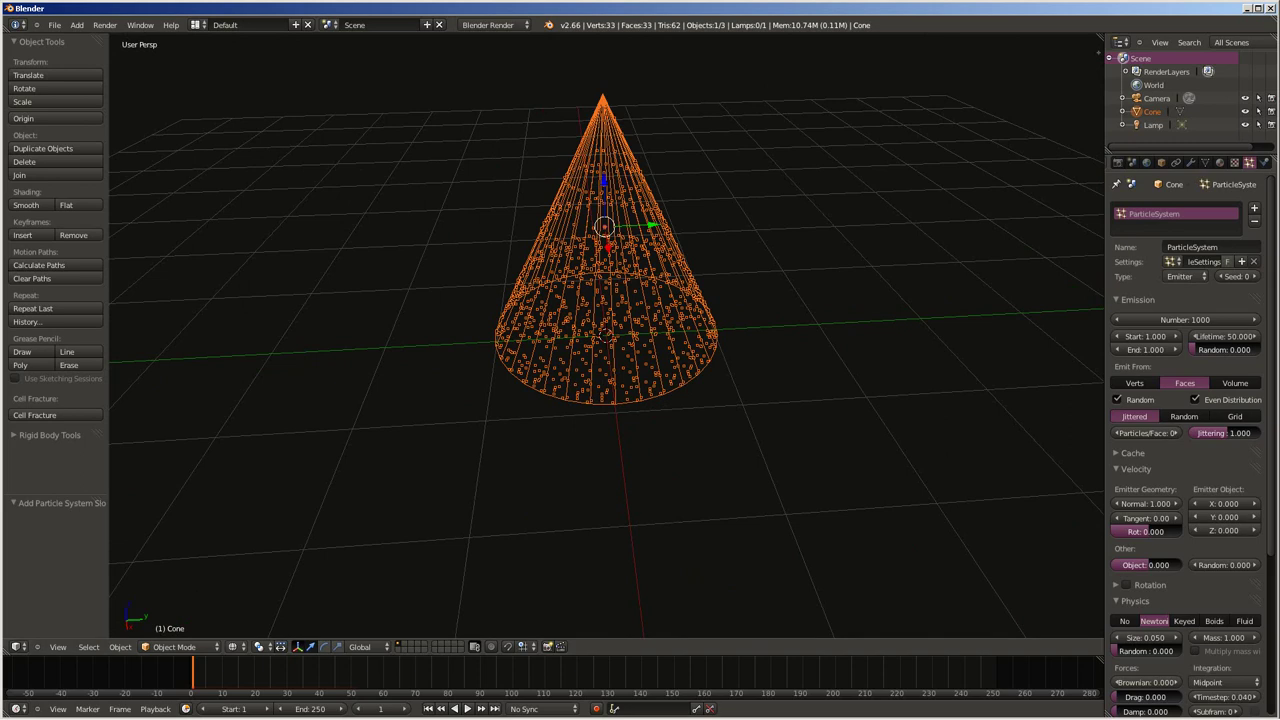
- Set particles to emit from the cone's Volume, then bring up Cell Fracture
left_click(1235, 383)
scroll(606, 335, "up", 4)
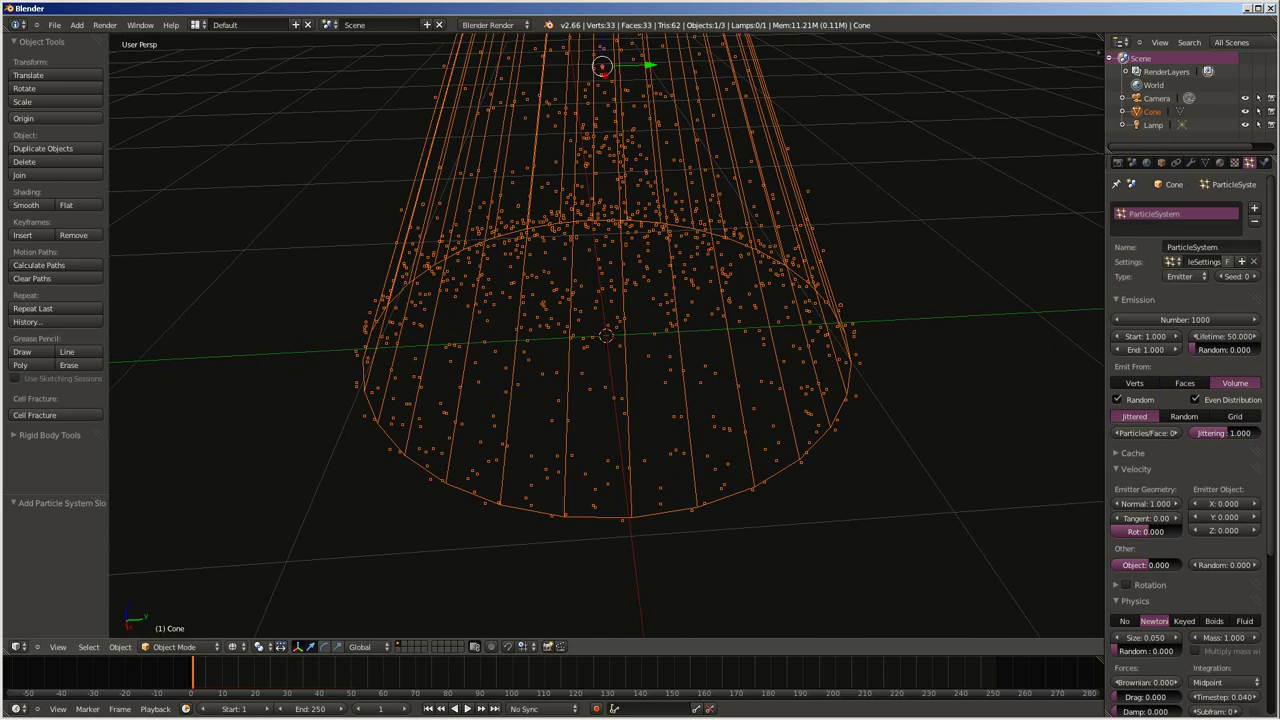
middle_click_drag(605, 400, 475, 392)
scroll(605, 335, "down", 5)
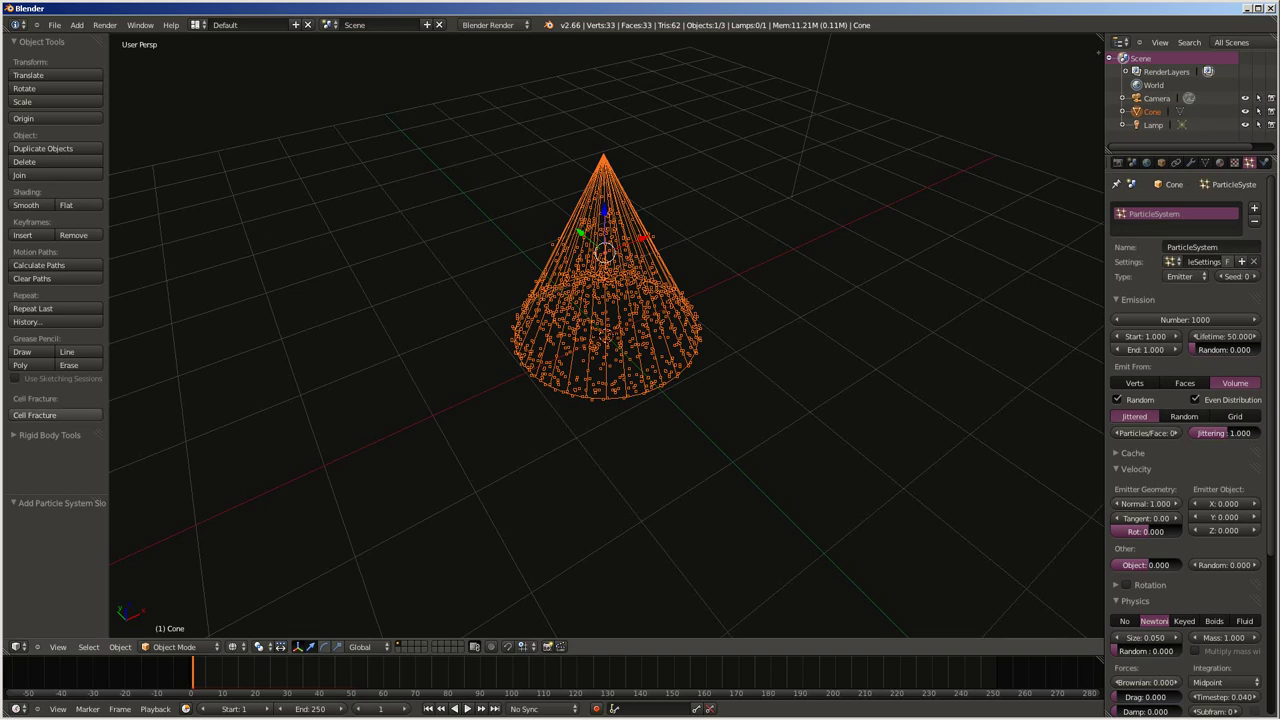
left_click(56, 414)
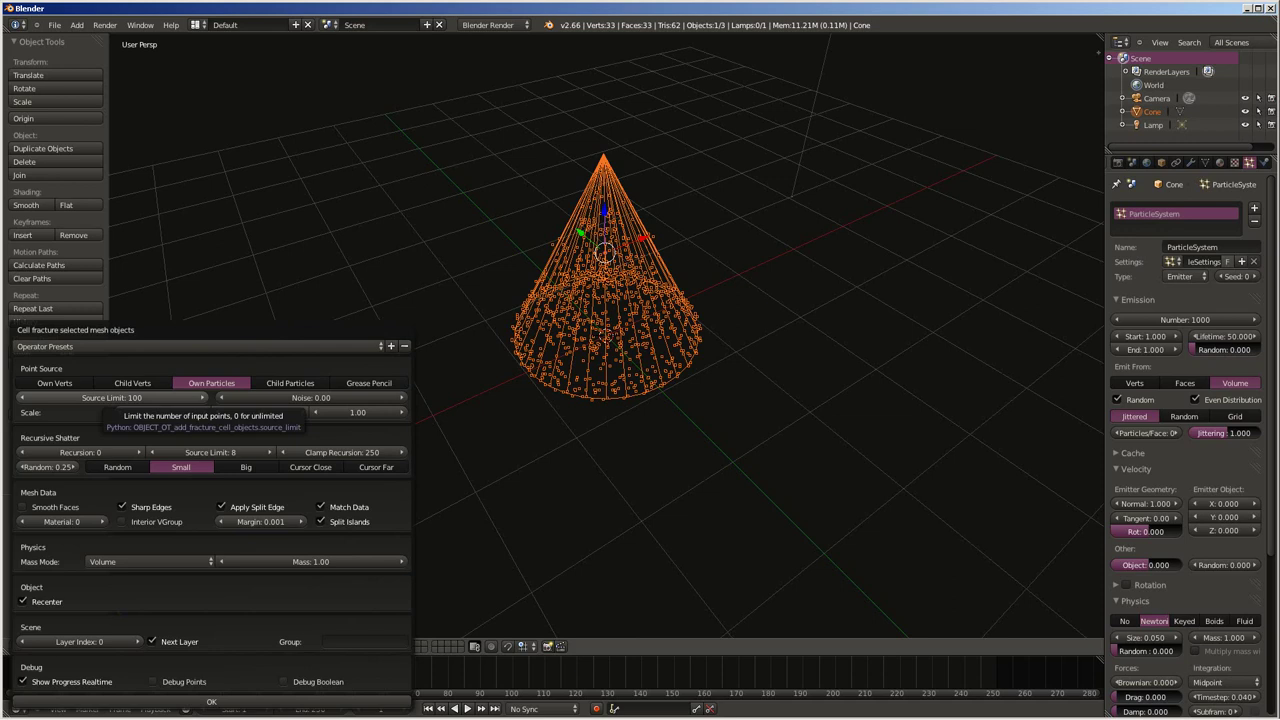
- Enter a Cell Fracture Source Limit of 0 and close the dialog
left_click(202, 397)
left_click(110, 397)
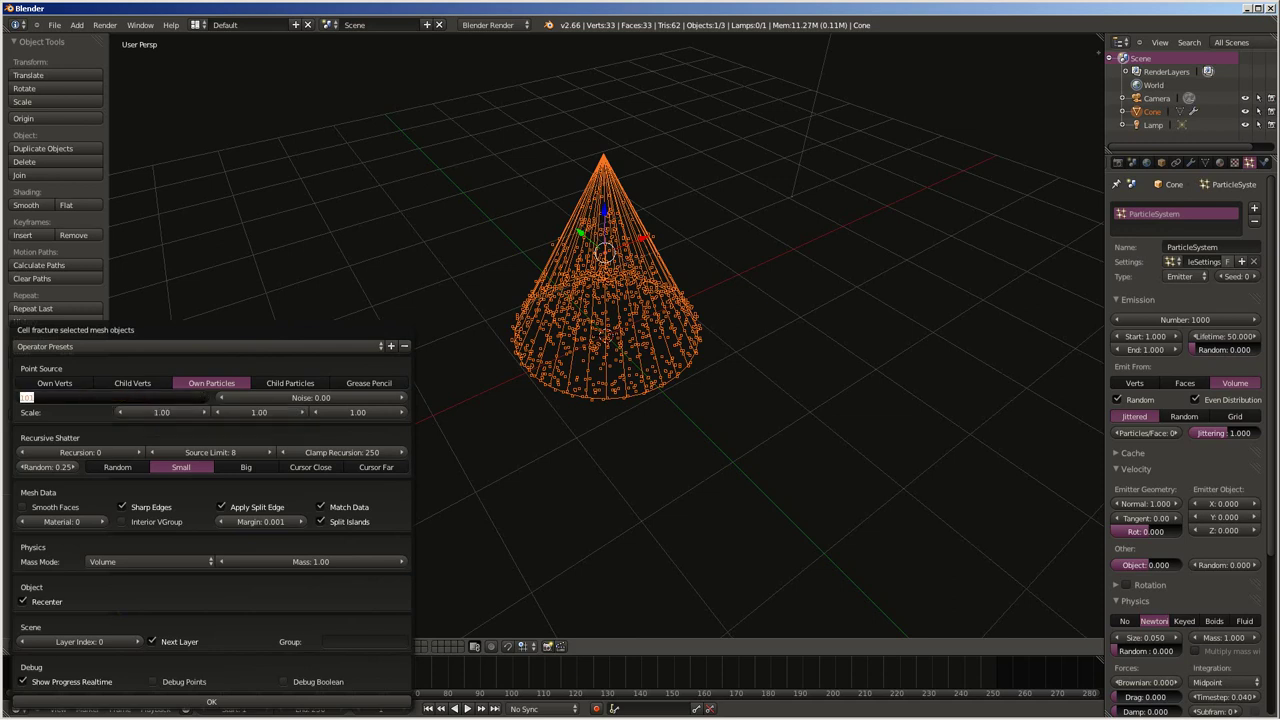
type("0")
key("Return")
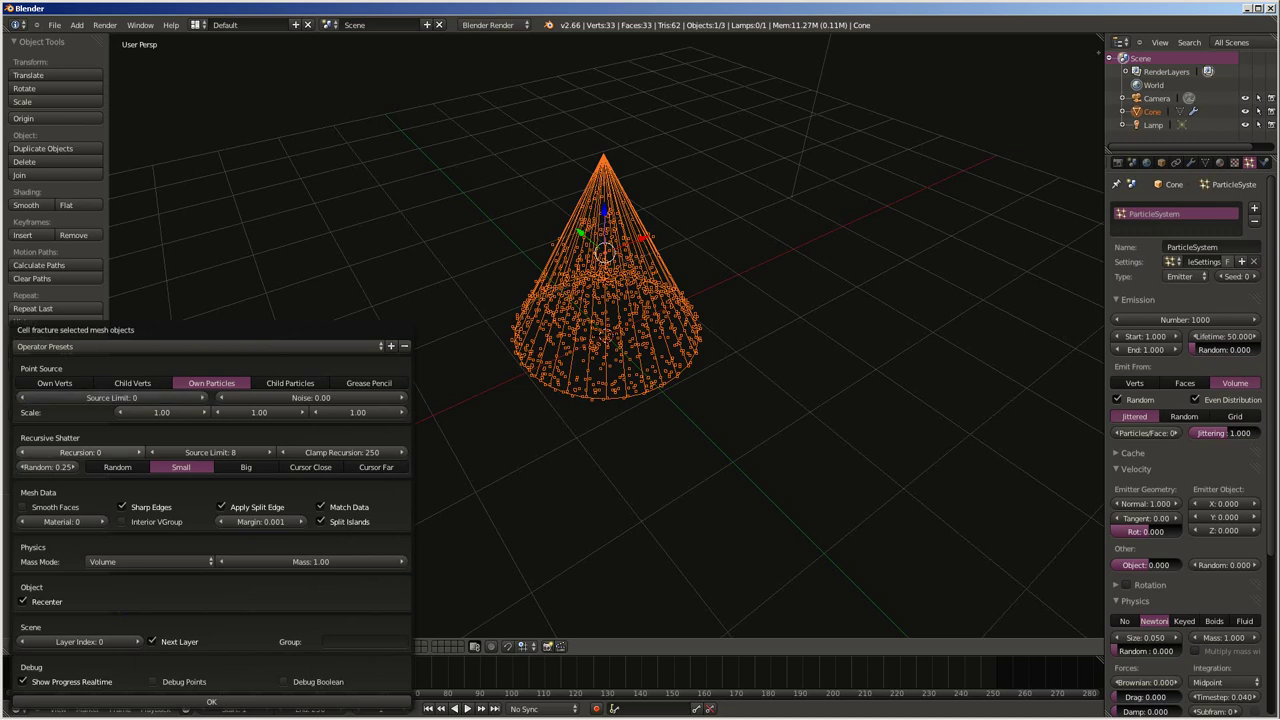
key("Return")
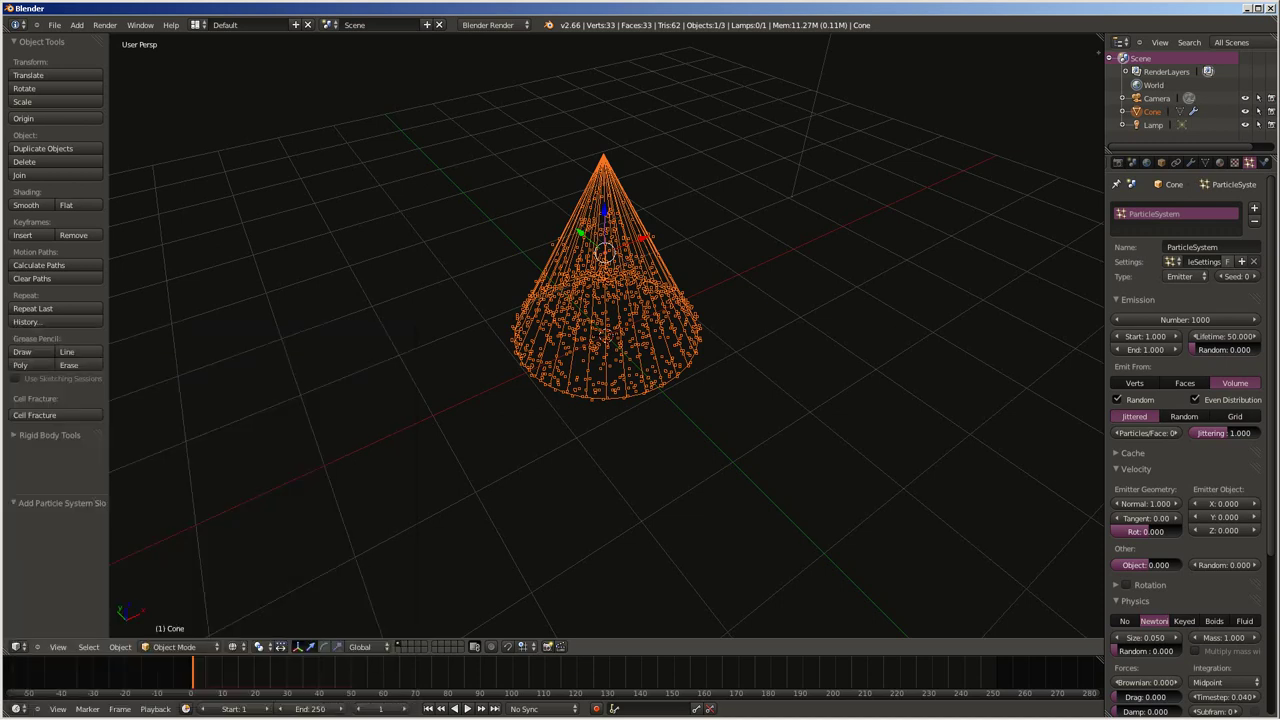
- Lower the particle Emission Number from 1000 to 250, then reopen Cell Fracture
left_click(1185, 319)
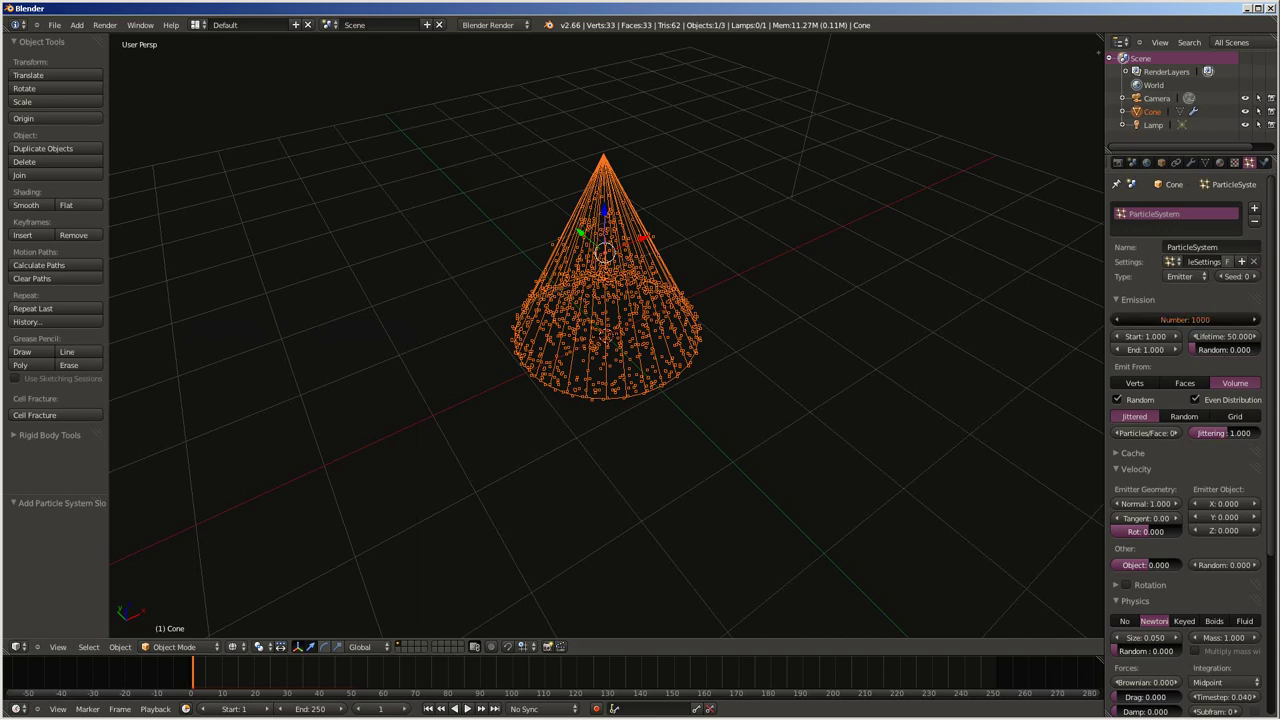
type("250")
key("Return")
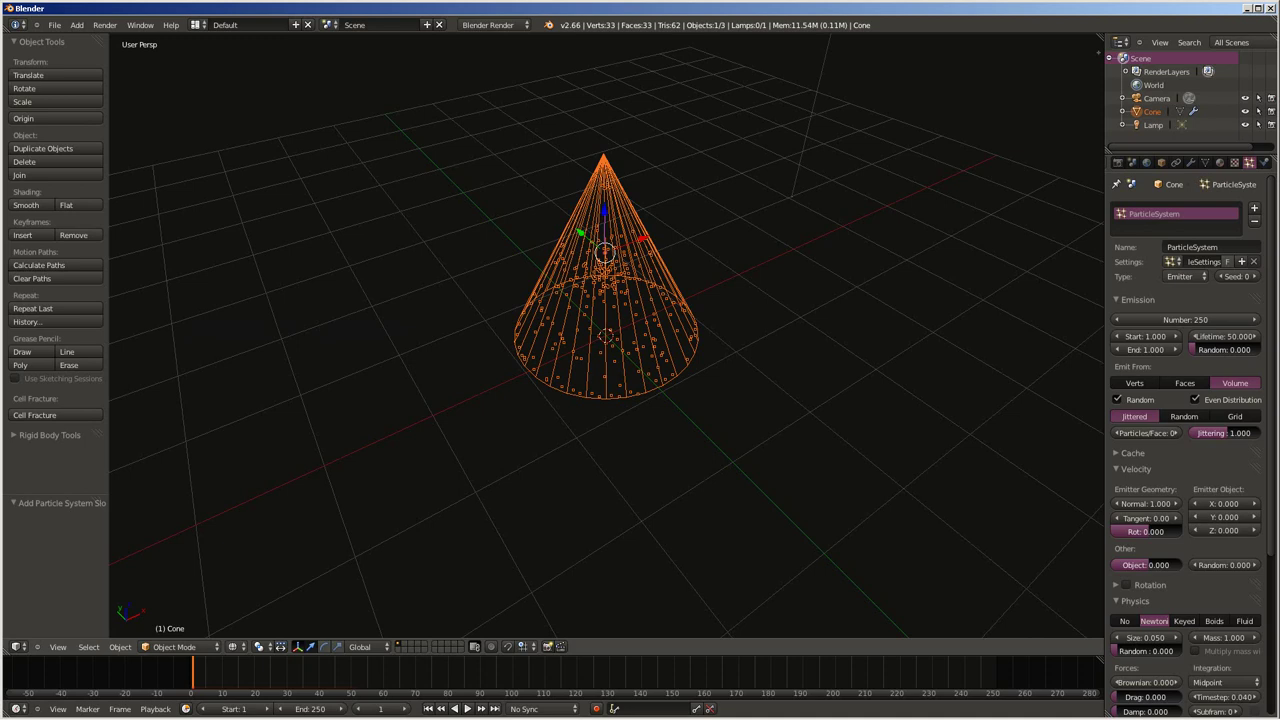
scroll(605, 335, "up", 2)
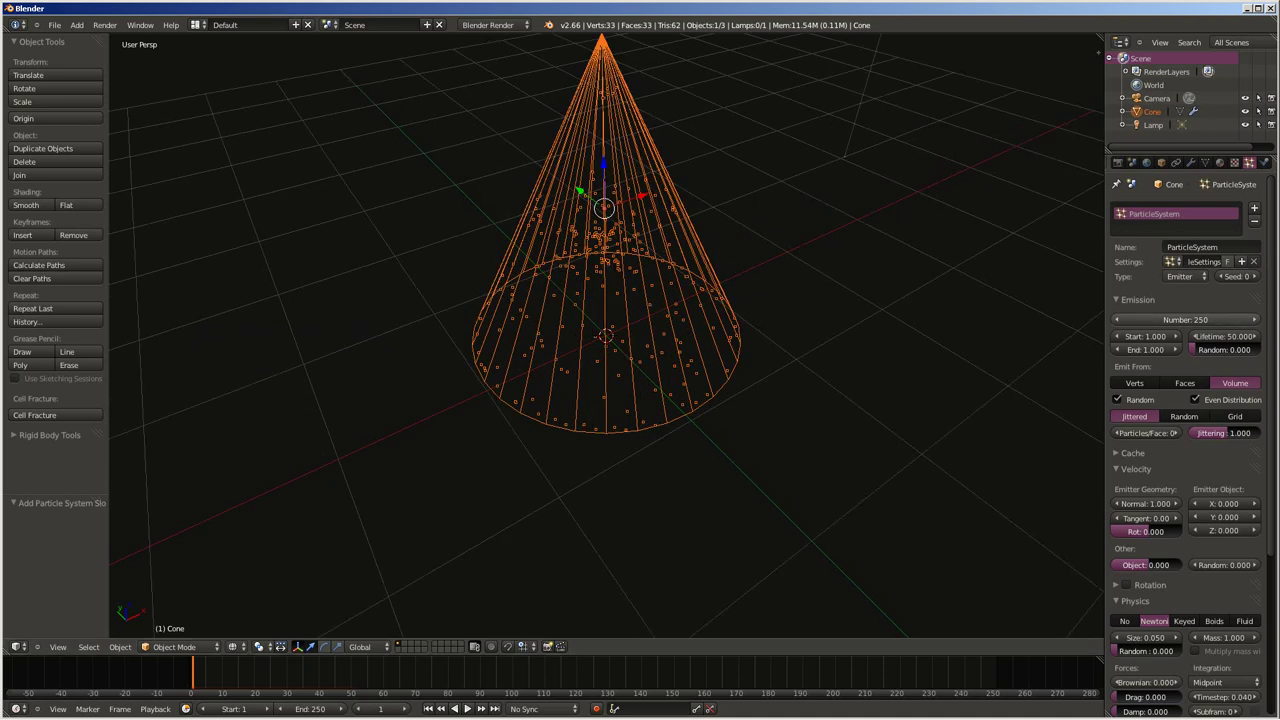
scroll(605, 335, "down", 2)
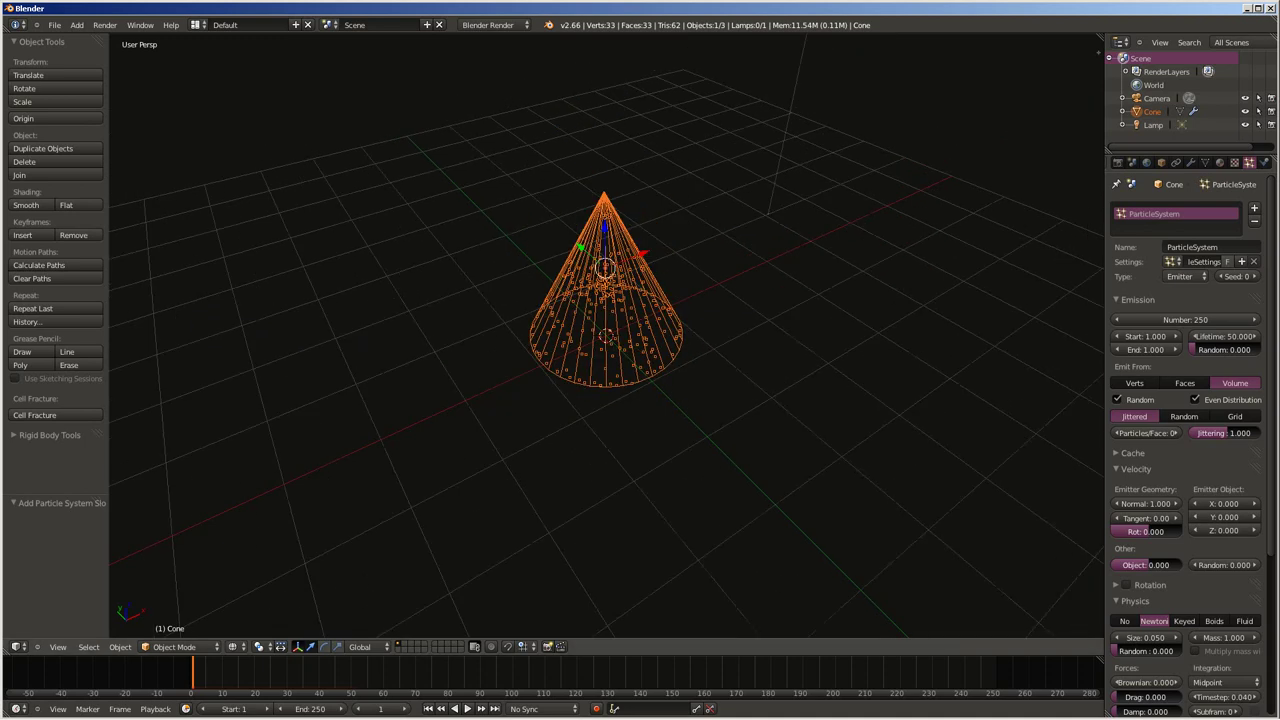
left_click(55, 414)
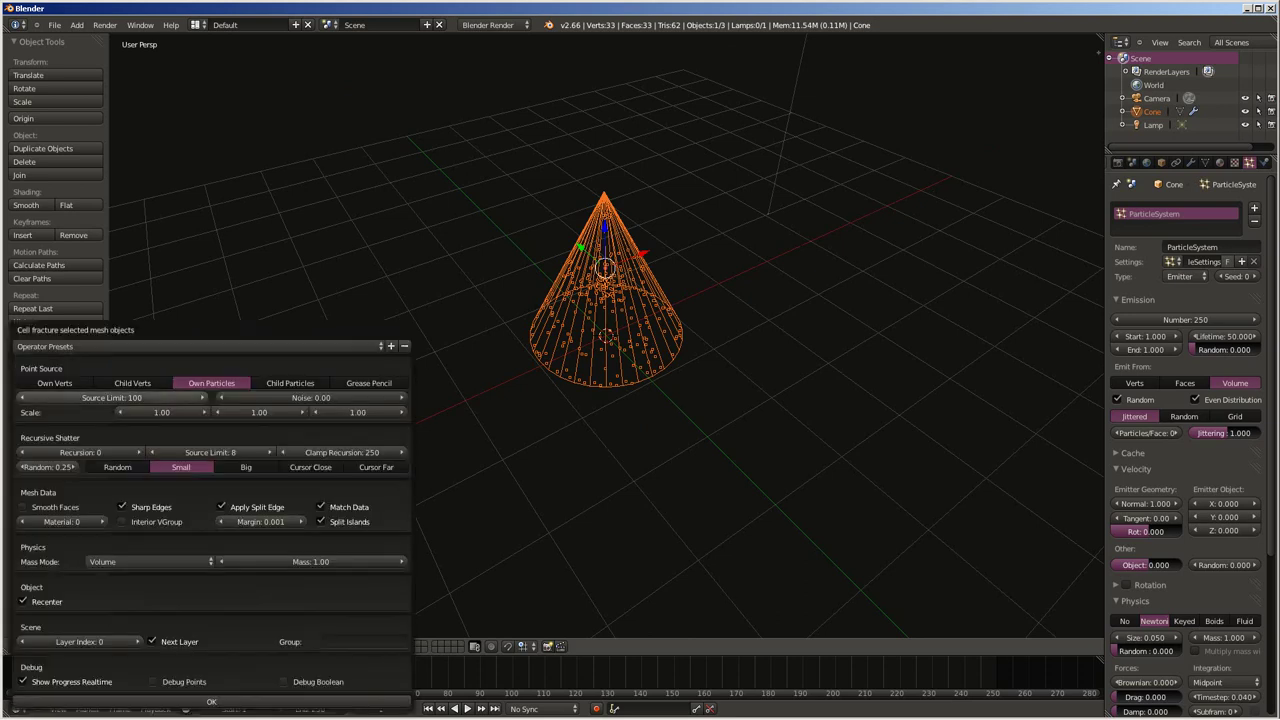
- Run Cell Fracture with Source Limit 0 and Show Progress Realtime unchecked
left_click(112, 397)
type("0")
key("Return")
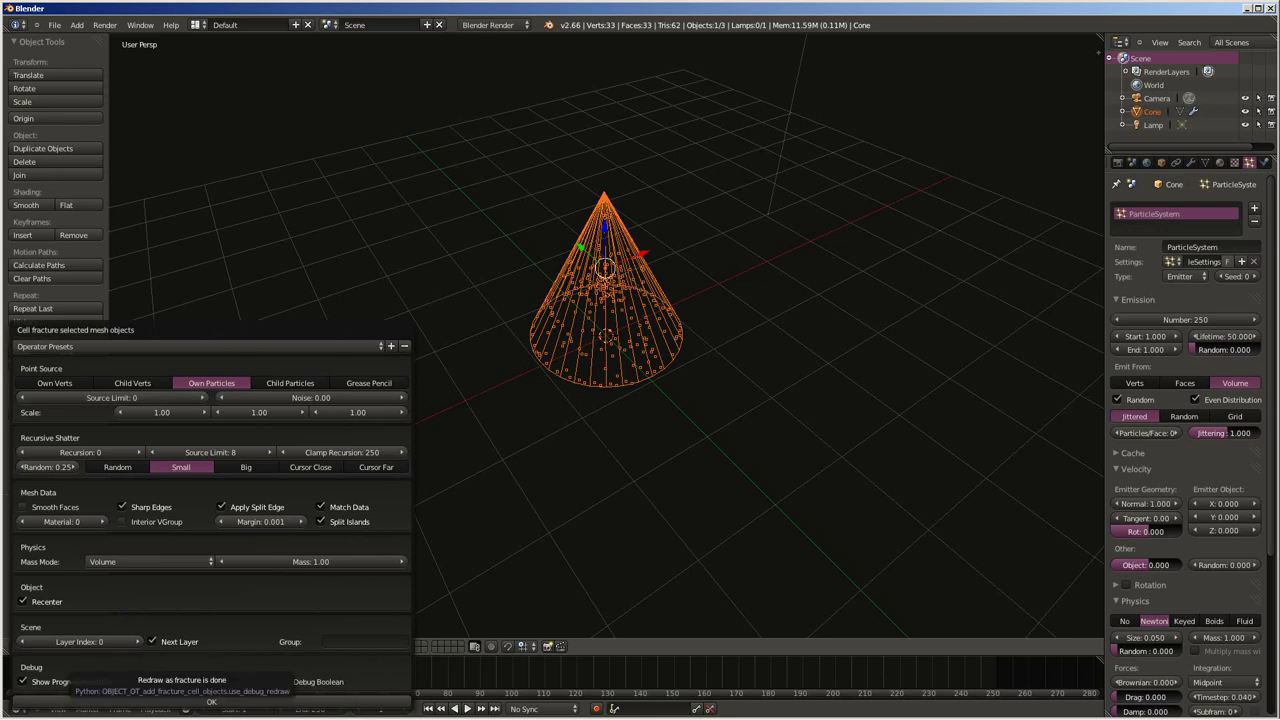
left_click(23, 681)
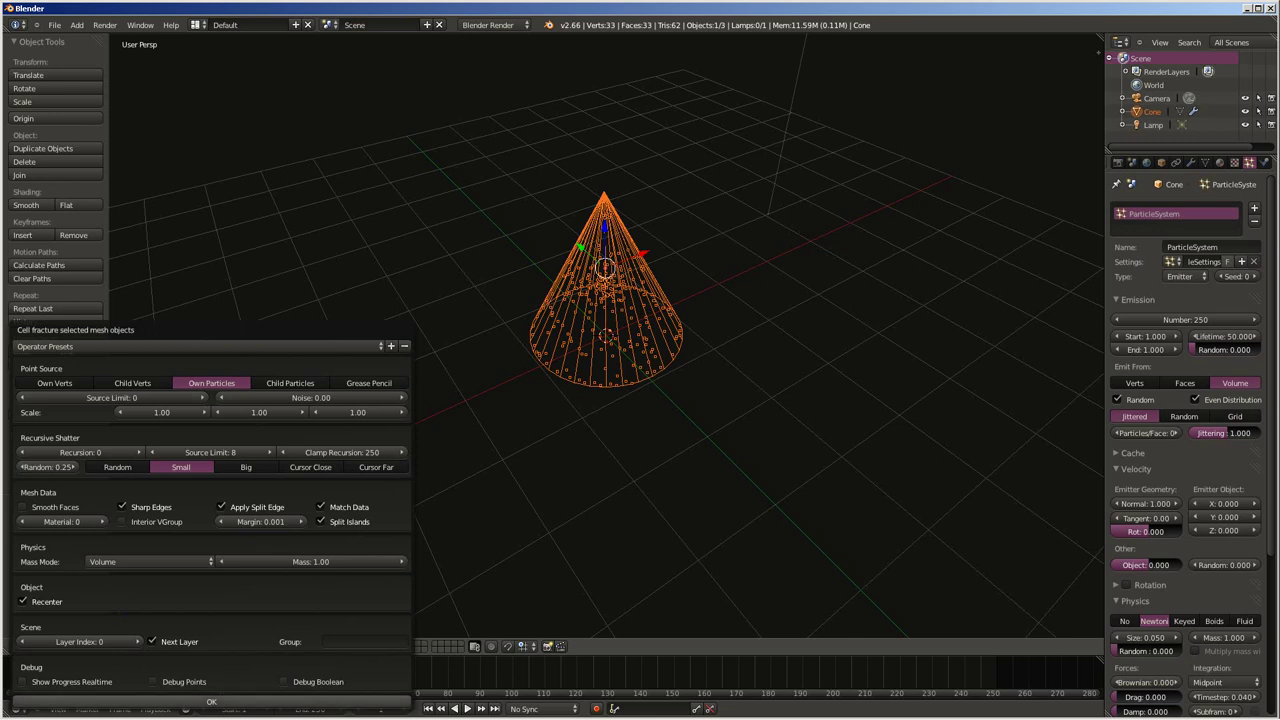
left_click(211, 701)
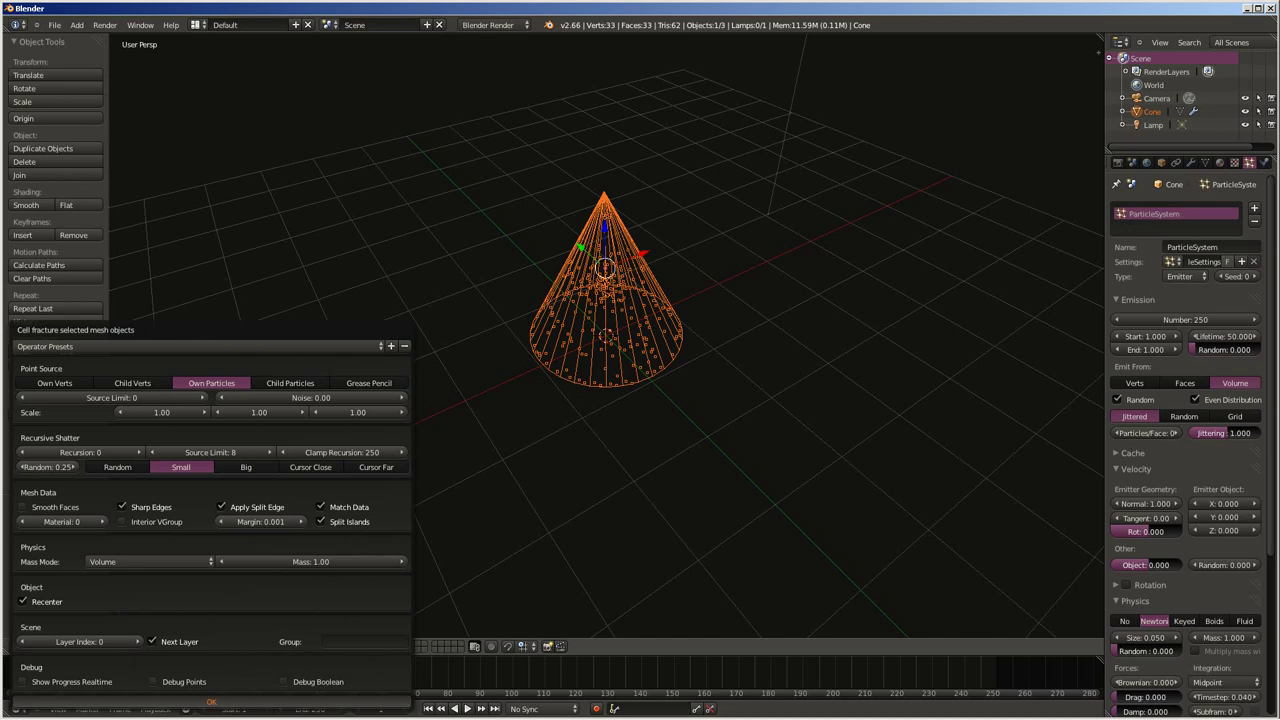
left_click(211, 701)
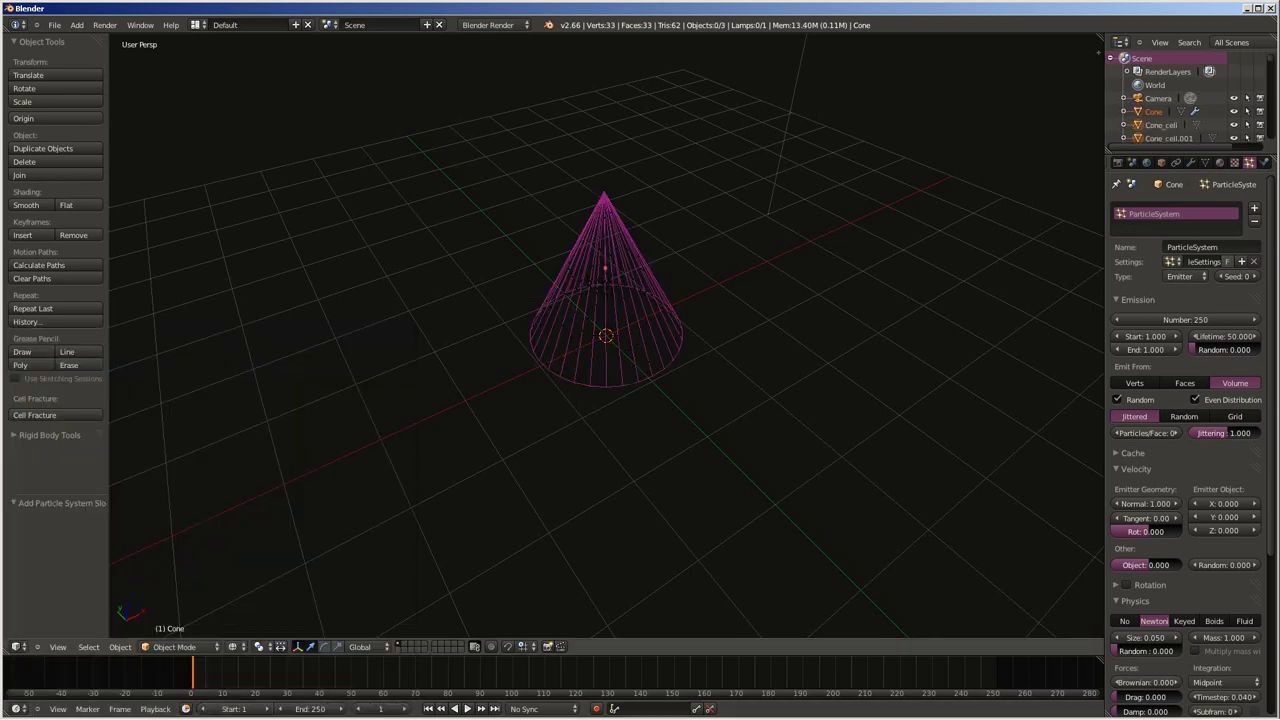
- Orbit around the fractured cone, toggling solid and wireframe shading with the original cone selected
scroll(605, 335, "up", 4)
middle_click_drag(605, 335, 640, 300)
middle_click_drag(640, 400, 720, 400)
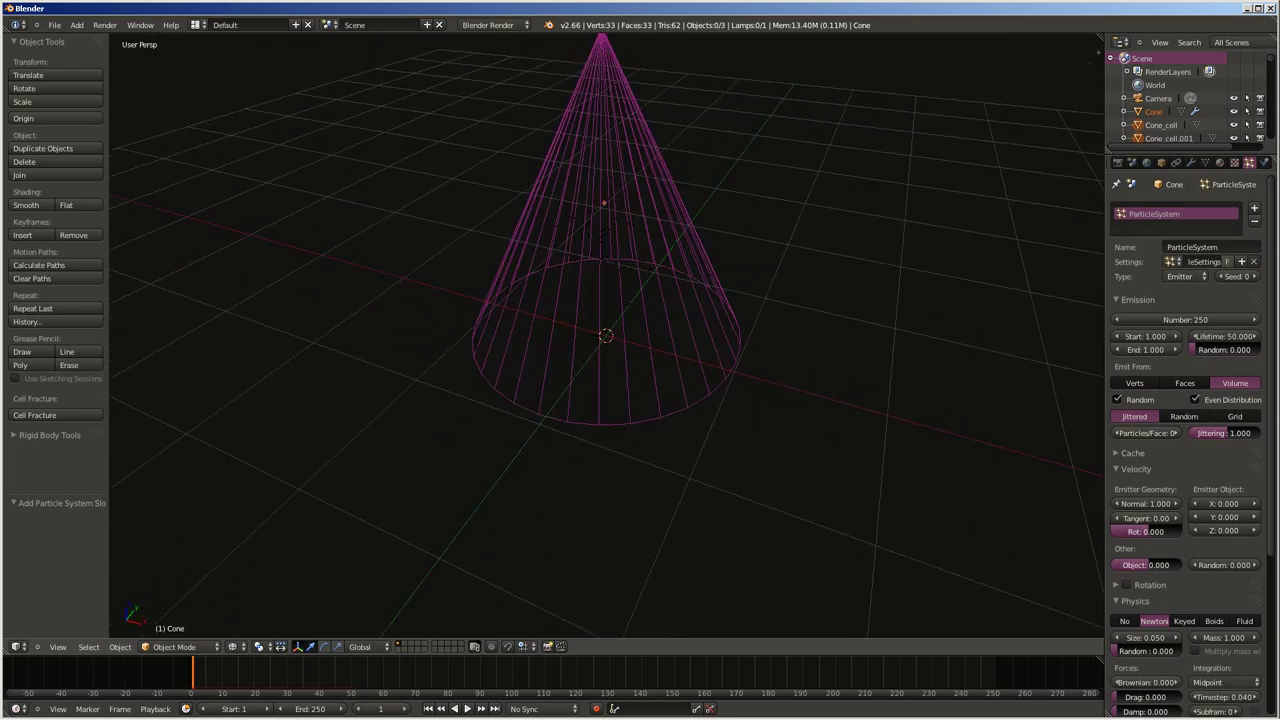
key("z")
right_click(605, 335)
key("z")
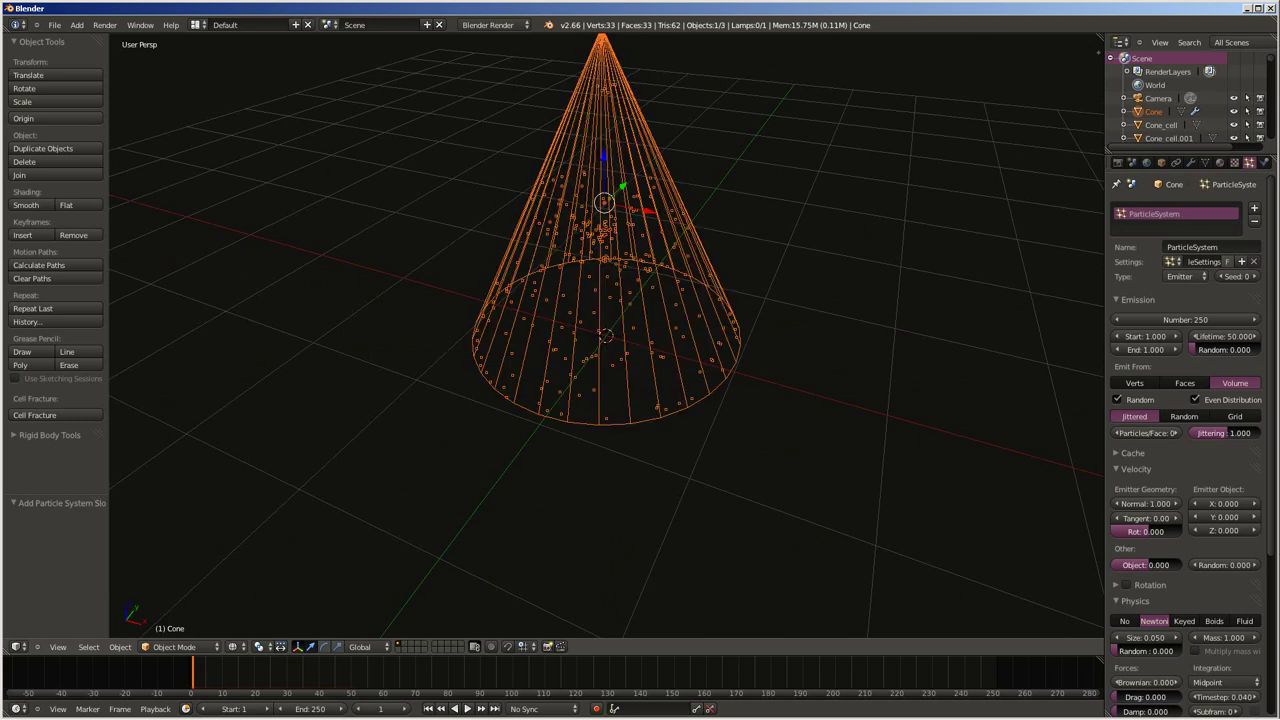
- Select several fracture cells, then test-move Cone_cell.088 and cancel to leave it in place
right_click(676, 289)
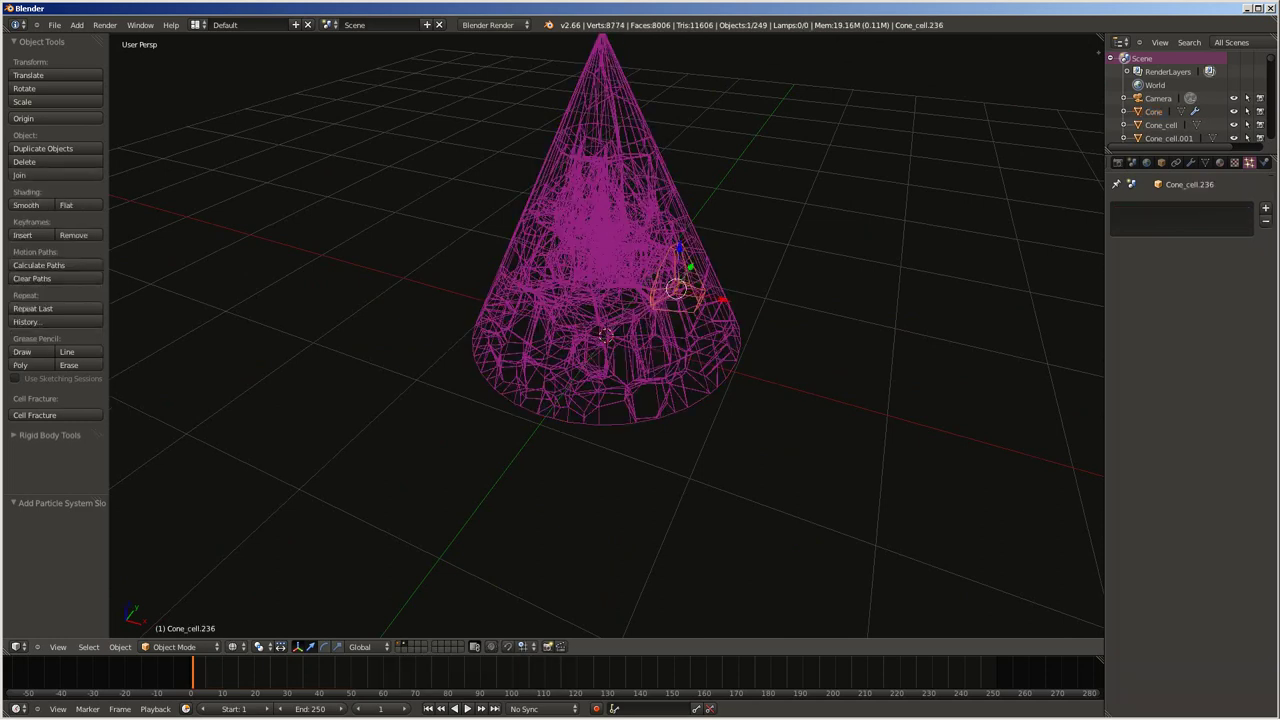
right_click(577, 337)
right_click(586, 398)
right_click(659, 360)
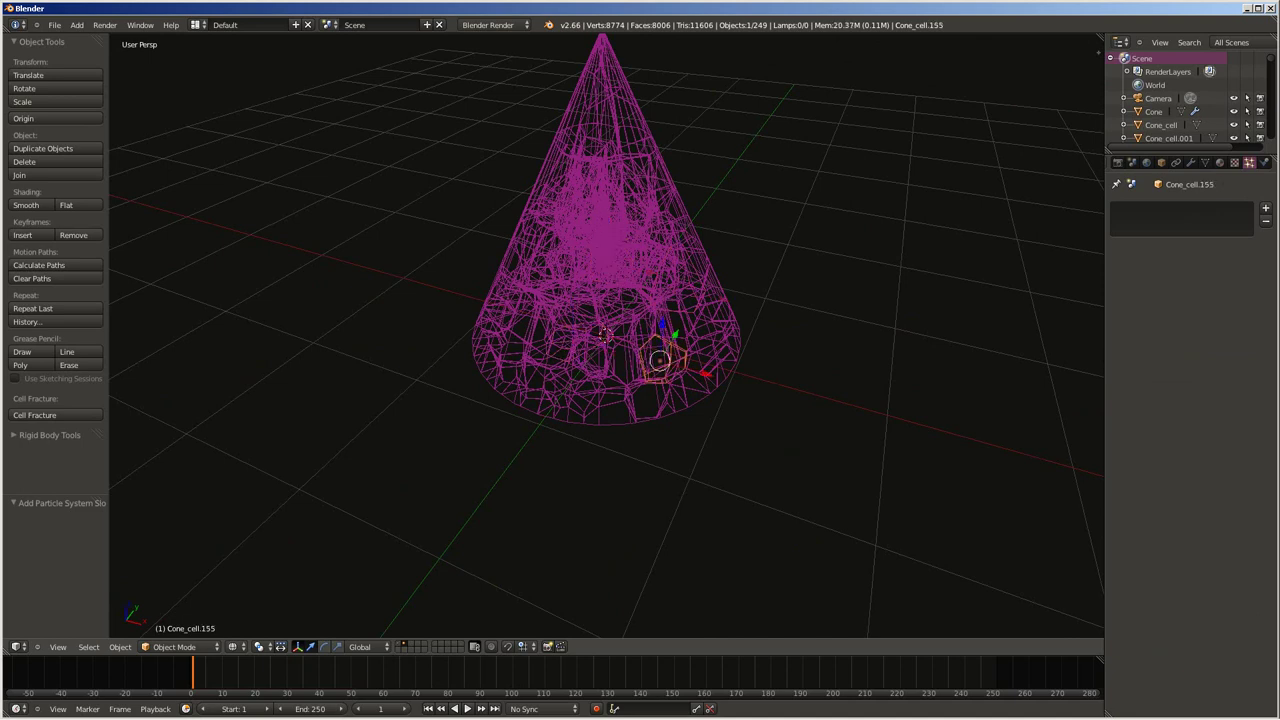
key("z")
right_click(645, 265)
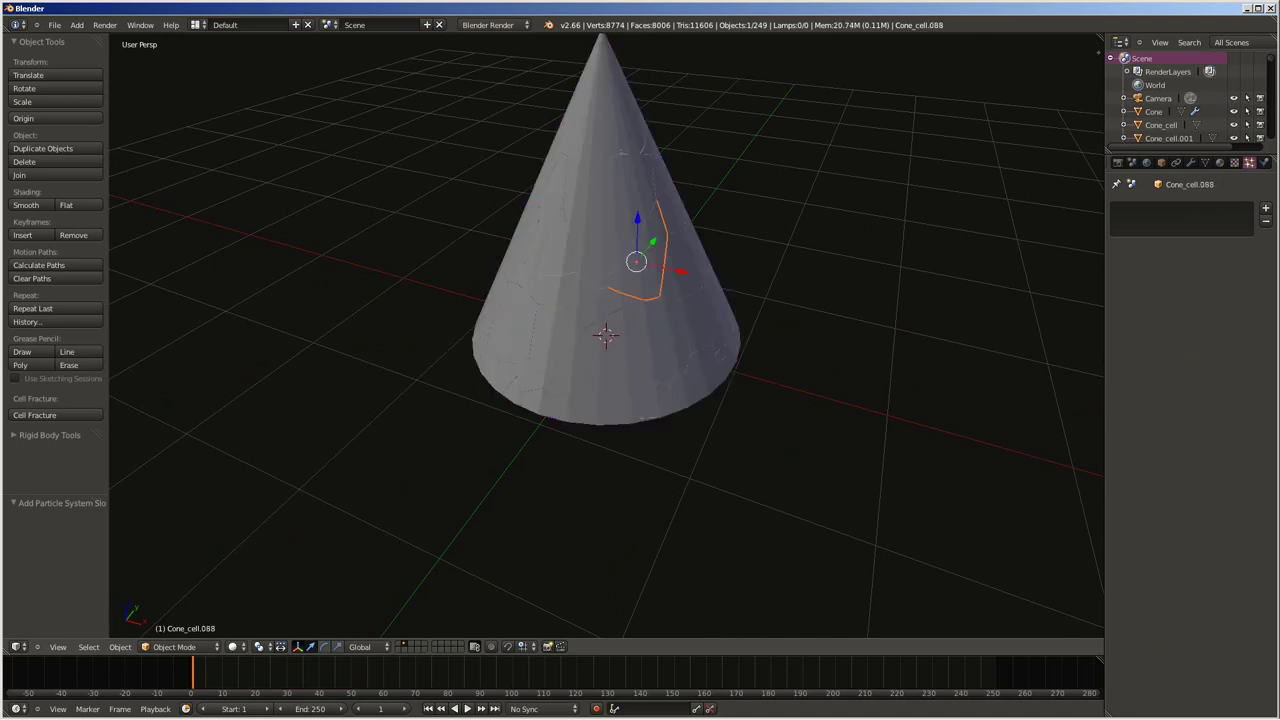
key("g")
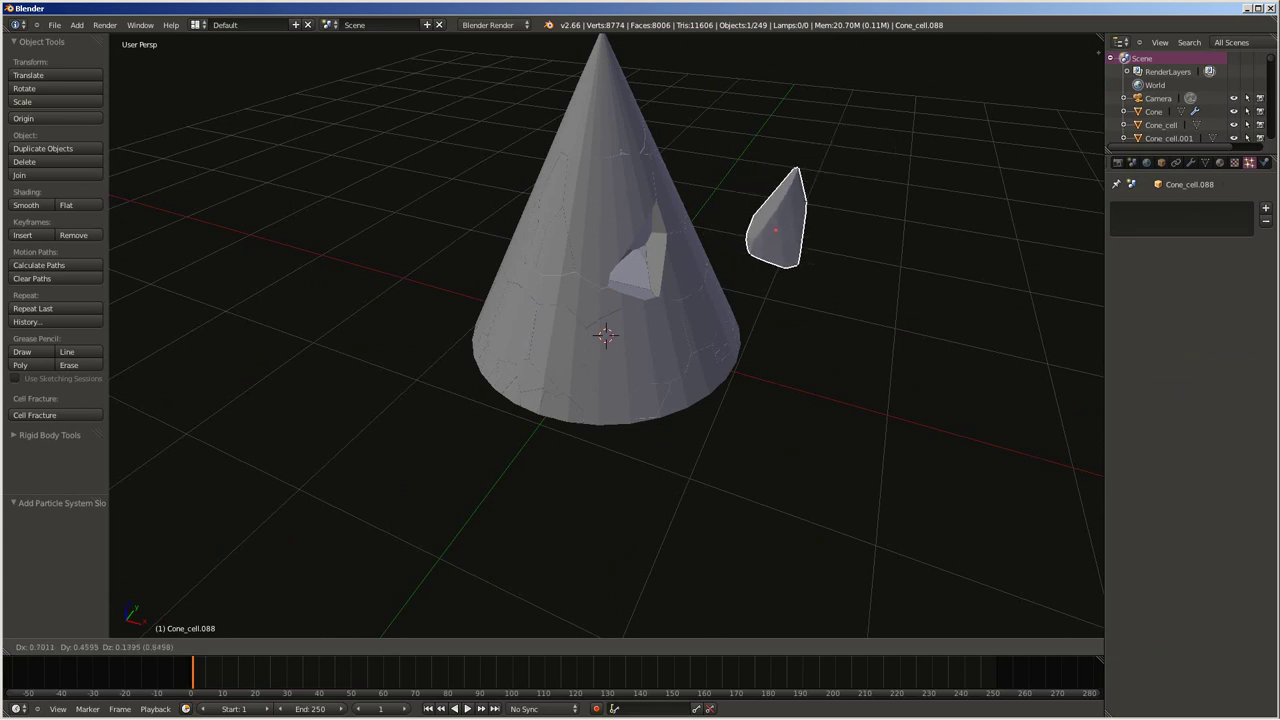
key("Escape")
- Orbit and zoom the view around the reassembled cone
scroll(605, 335, "down", 3)
mouse_move(605, 335)
middle_mouse_down()
mouse_move(490, 345)
mouse_move(630, 330)
middle_mouse_up()
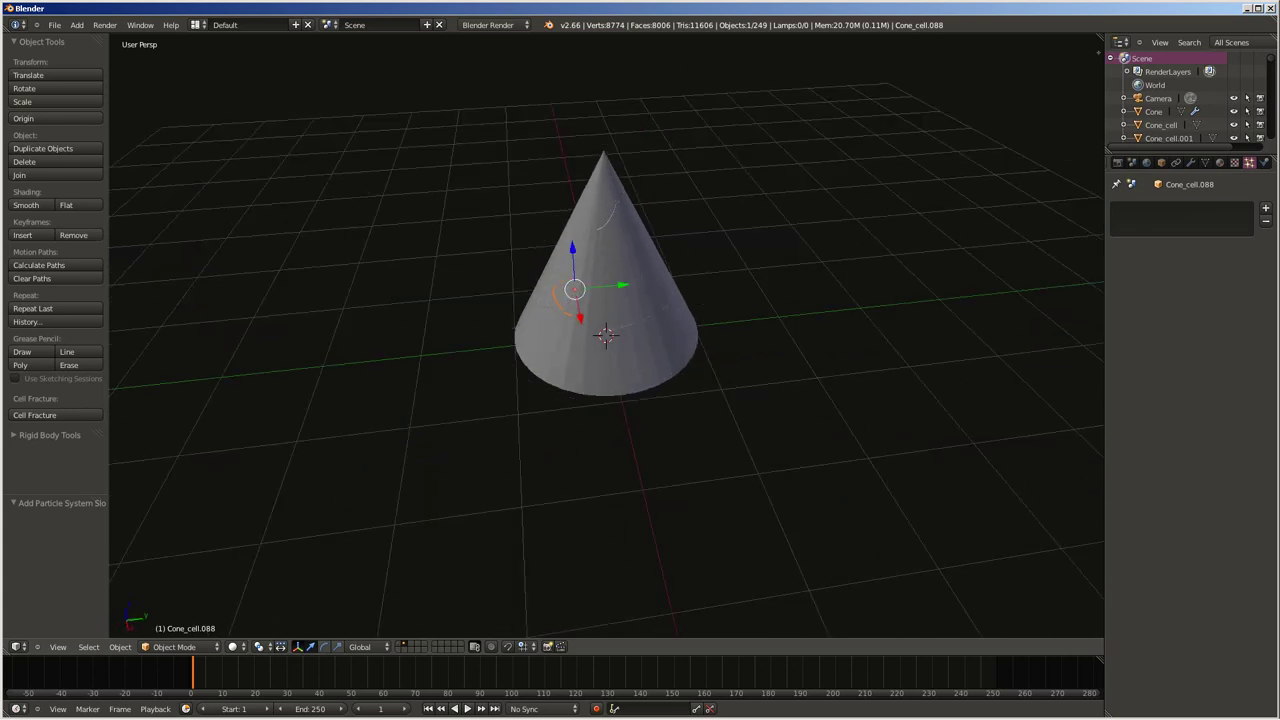
scroll(605, 335, "up", 5)
scroll(605, 335, "up", 3)
scroll(605, 335, "up", 2)
scroll(605, 335, "up", 4)
scroll(605, 335, "down", 6)
middle_click_drag(605, 335, 660, 335)
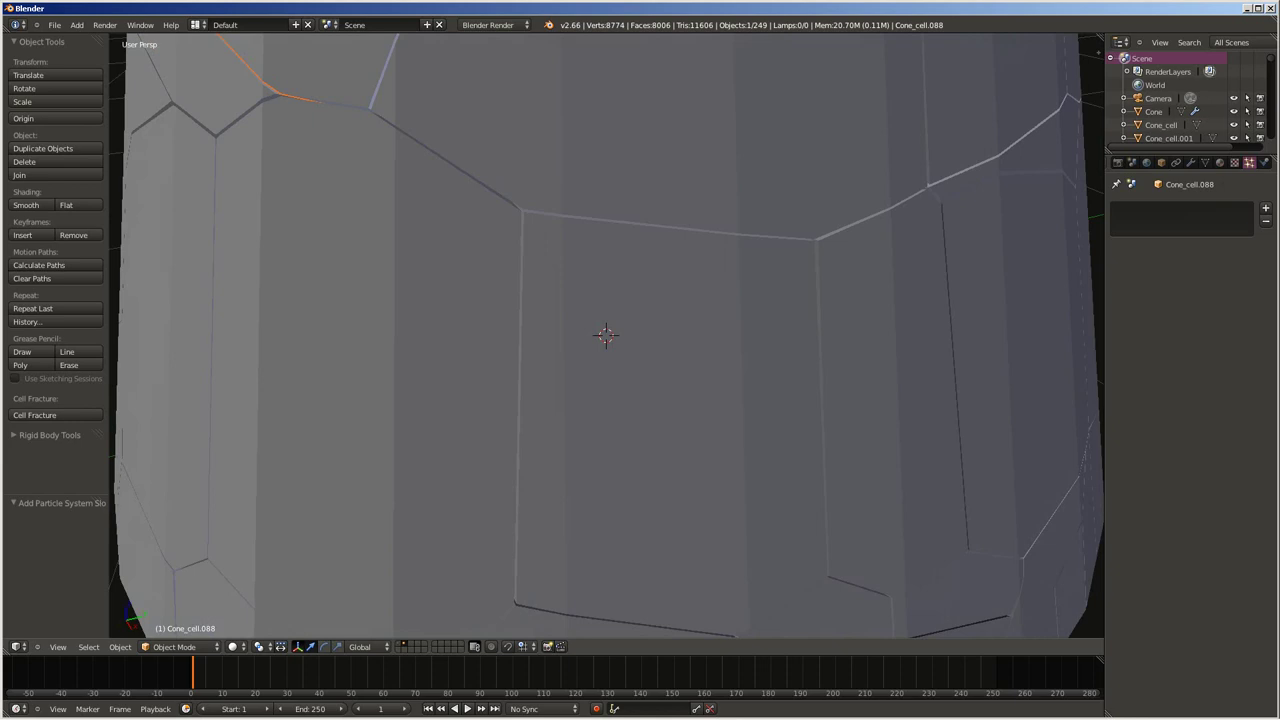
scroll(605, 335, "down", 6)
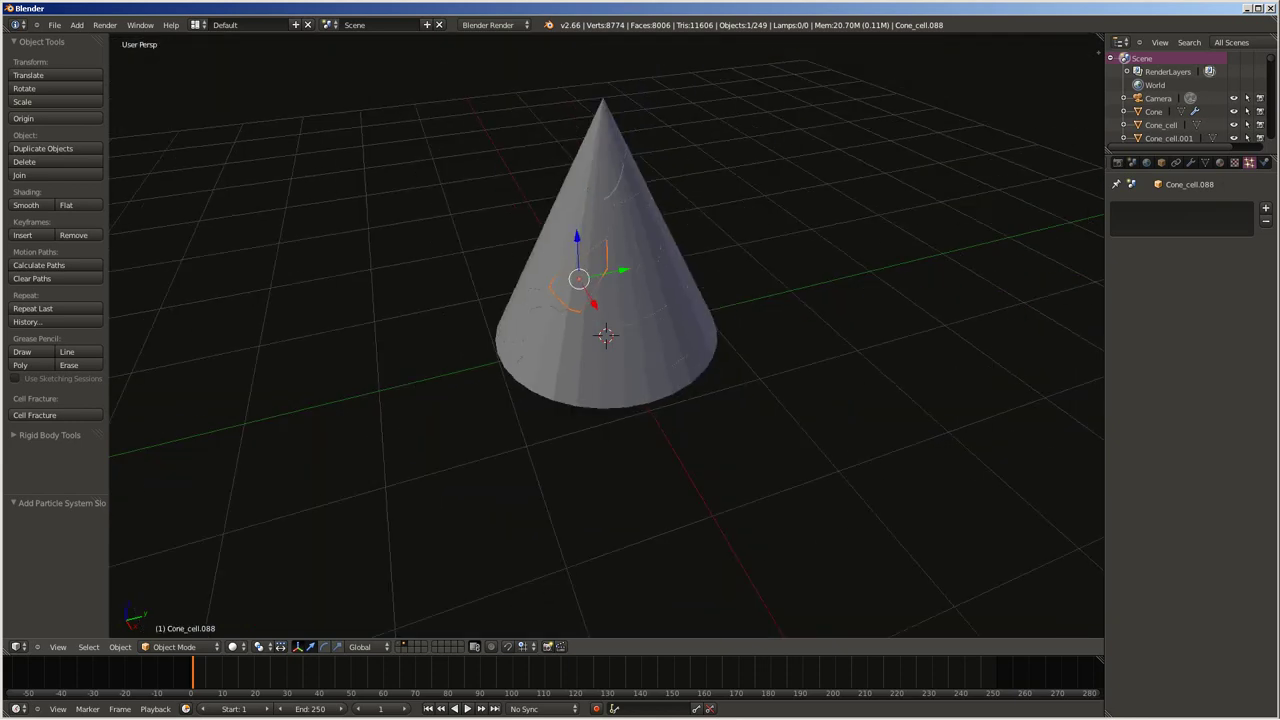
scroll(605, 335, "down", 3)
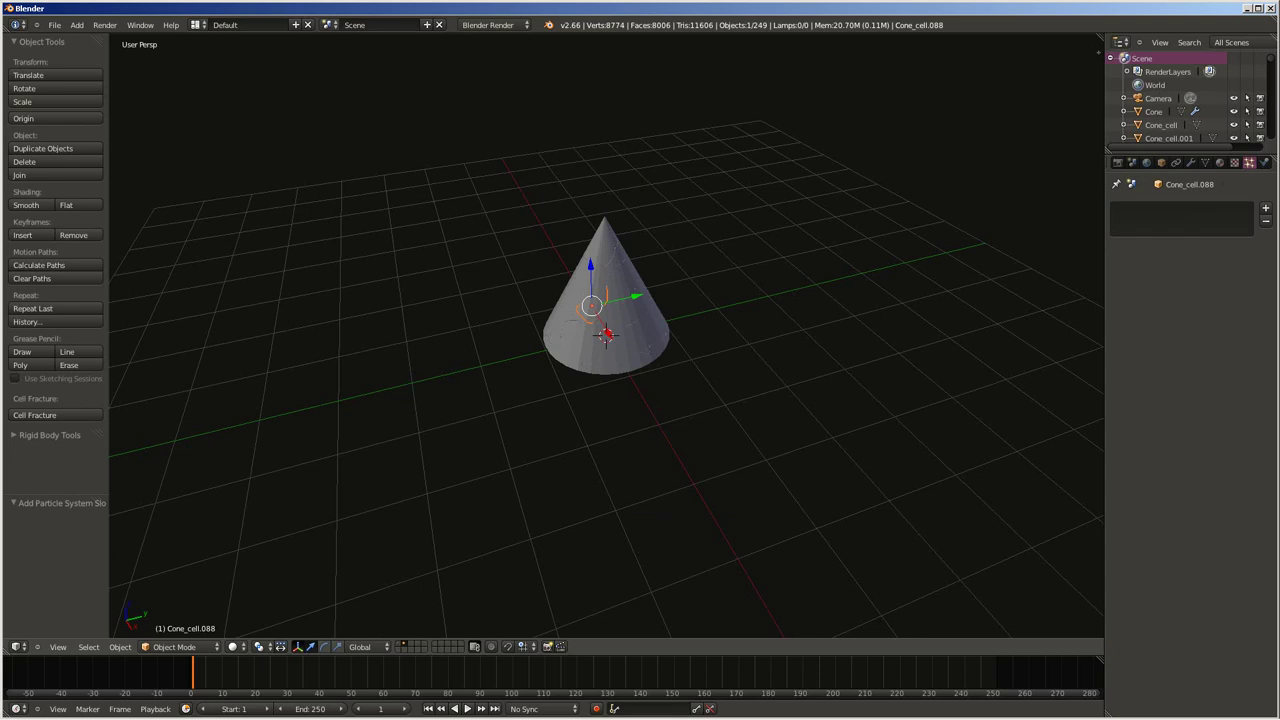
scroll(605, 335, "up", 4)
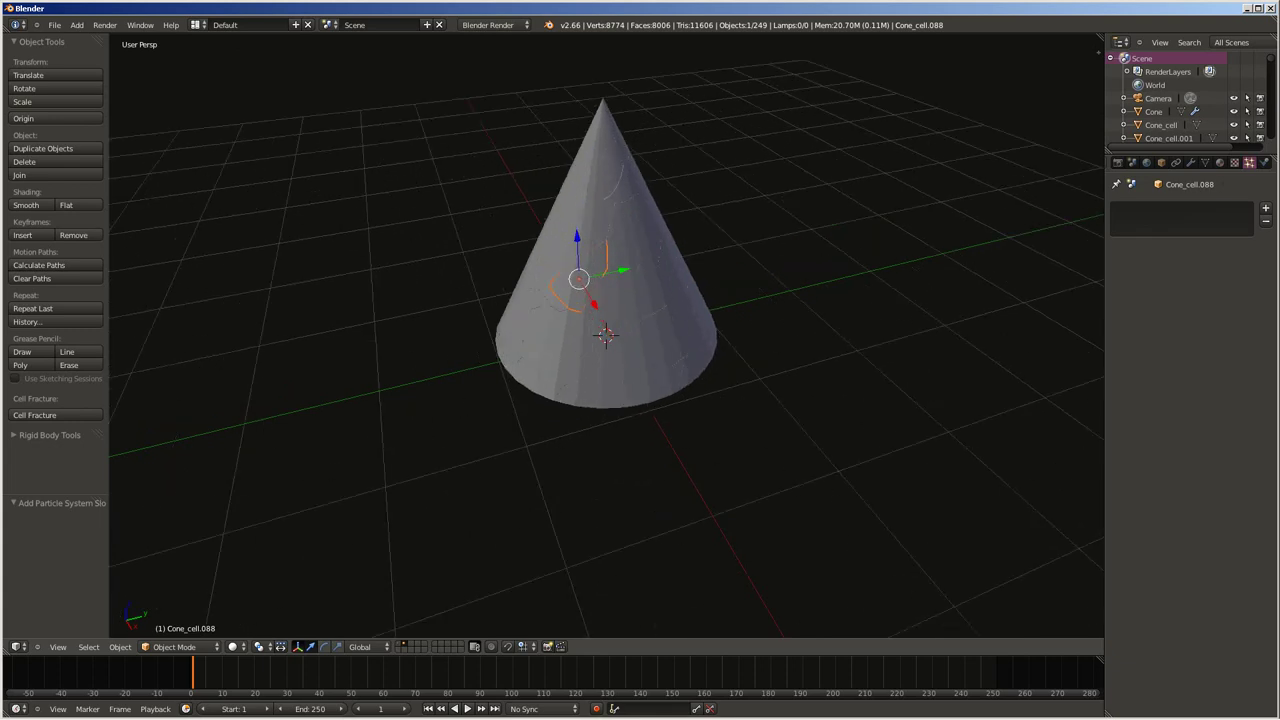
scroll(605, 335, "up", 2)
scroll(605, 335, "down", 2)
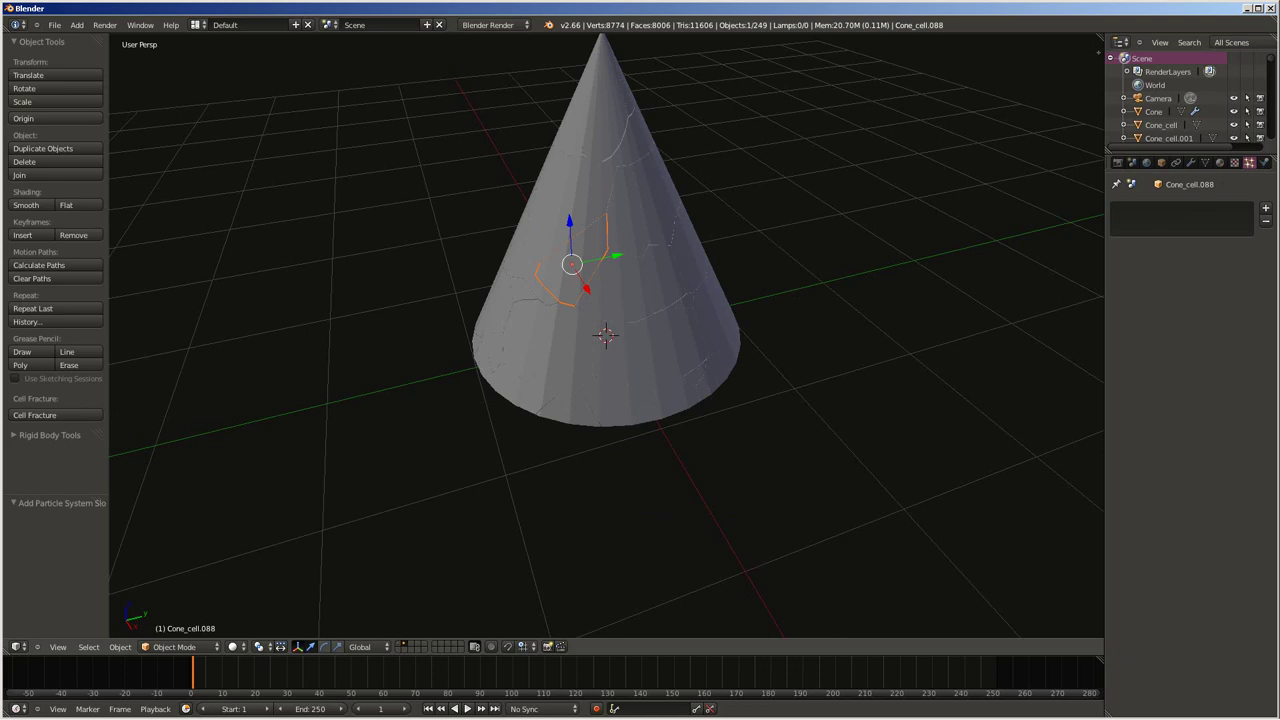
right_click(606, 300)
right_click(628, 225)
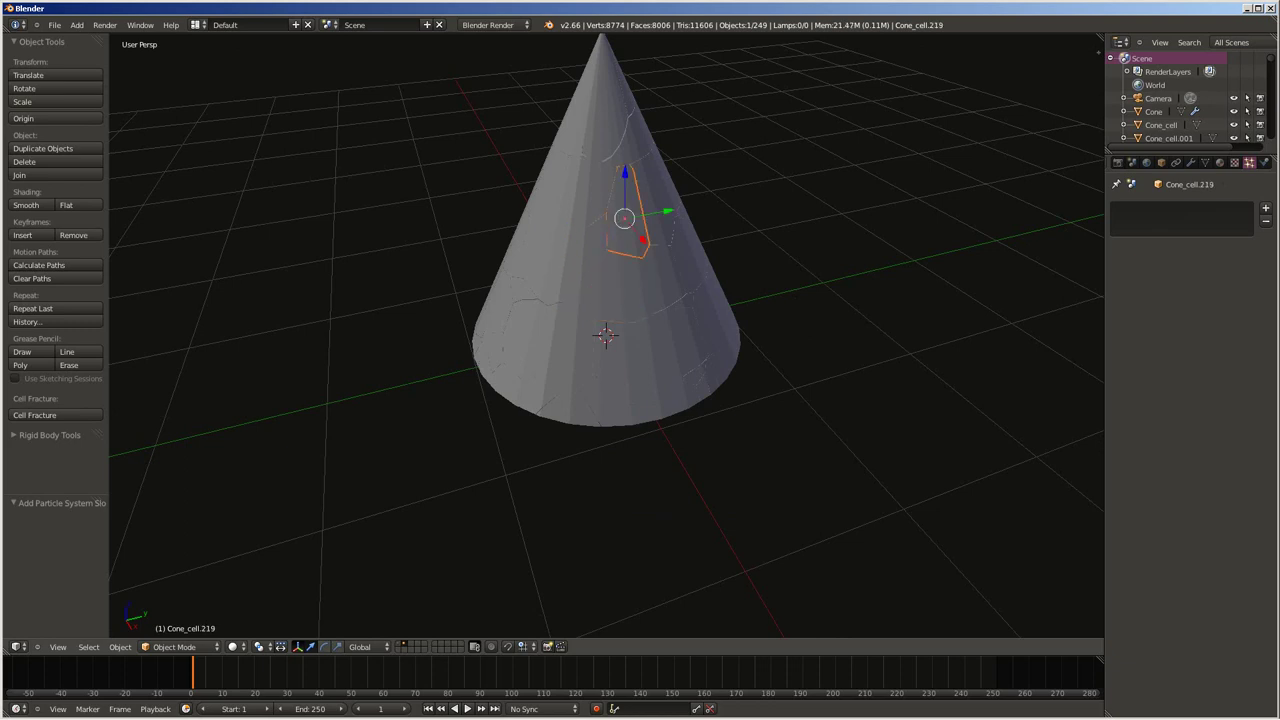
scroll(605, 335, "down", 4)
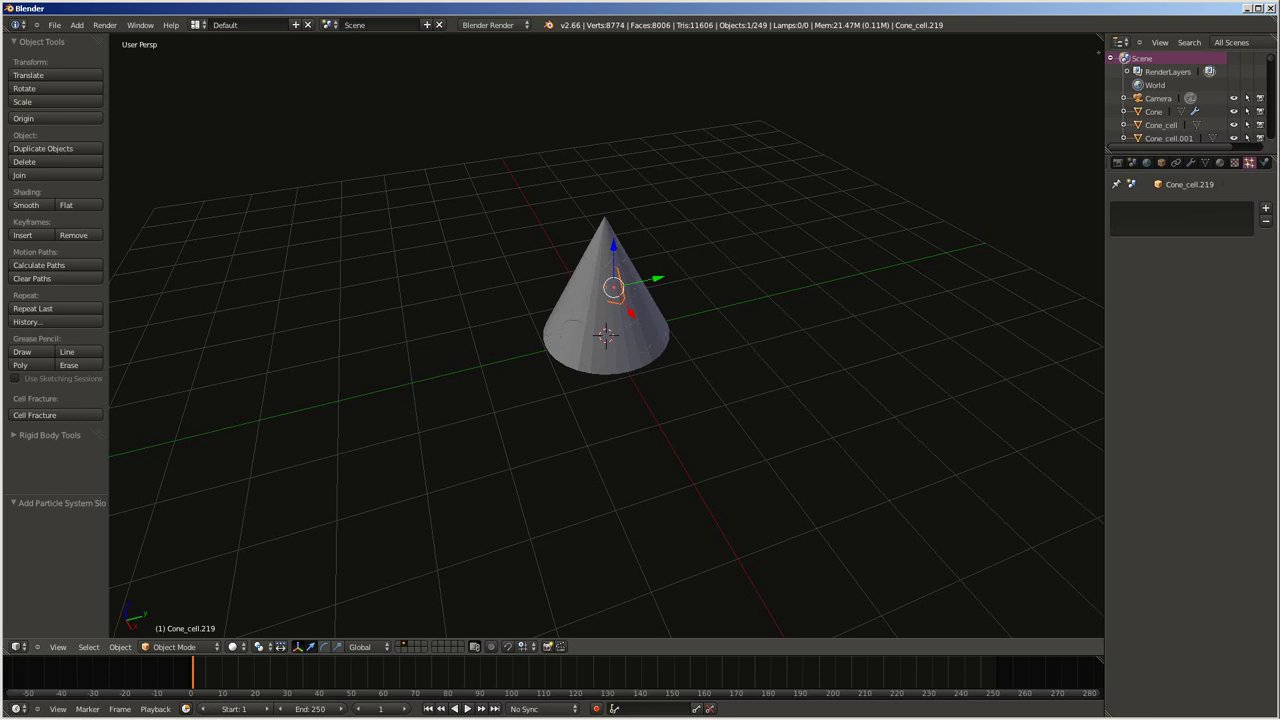
key("c")
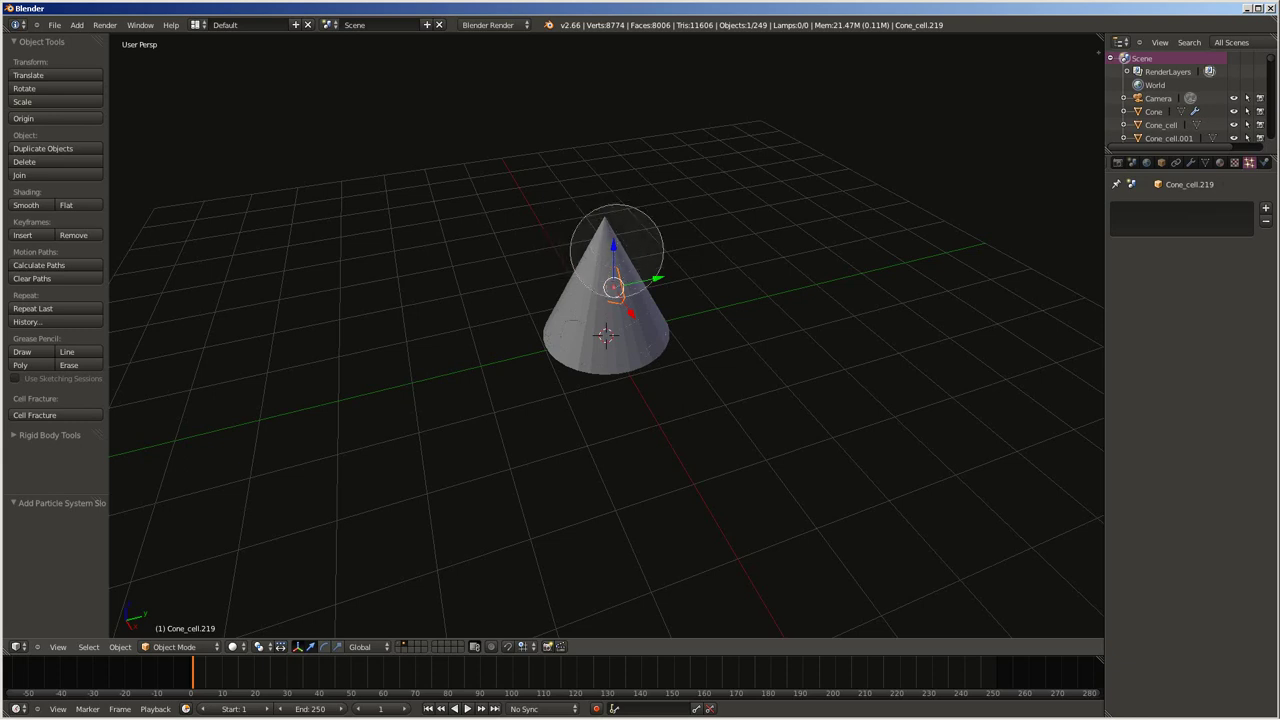
key("Escape")
key("c")
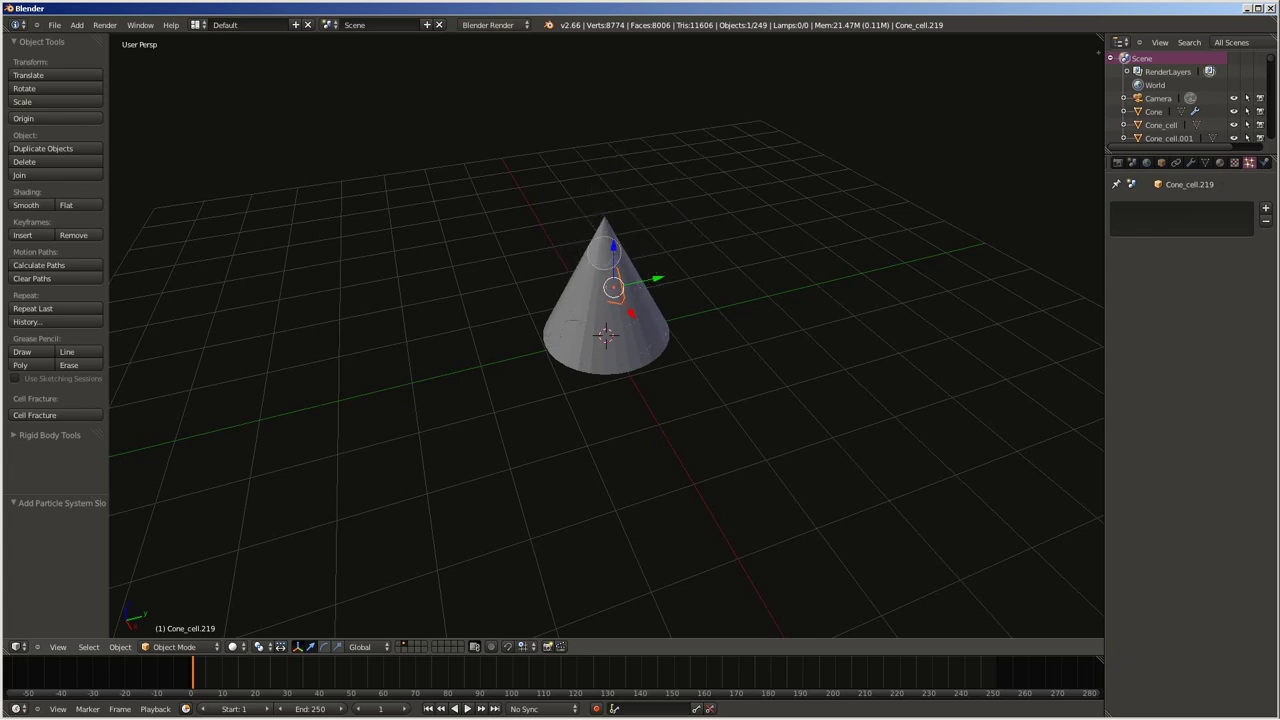
- Brush-select all 249 cone cells in wireframe view
key("Escape")
key("z")
key("c")
left_click_drag(596, 219, 640, 295)
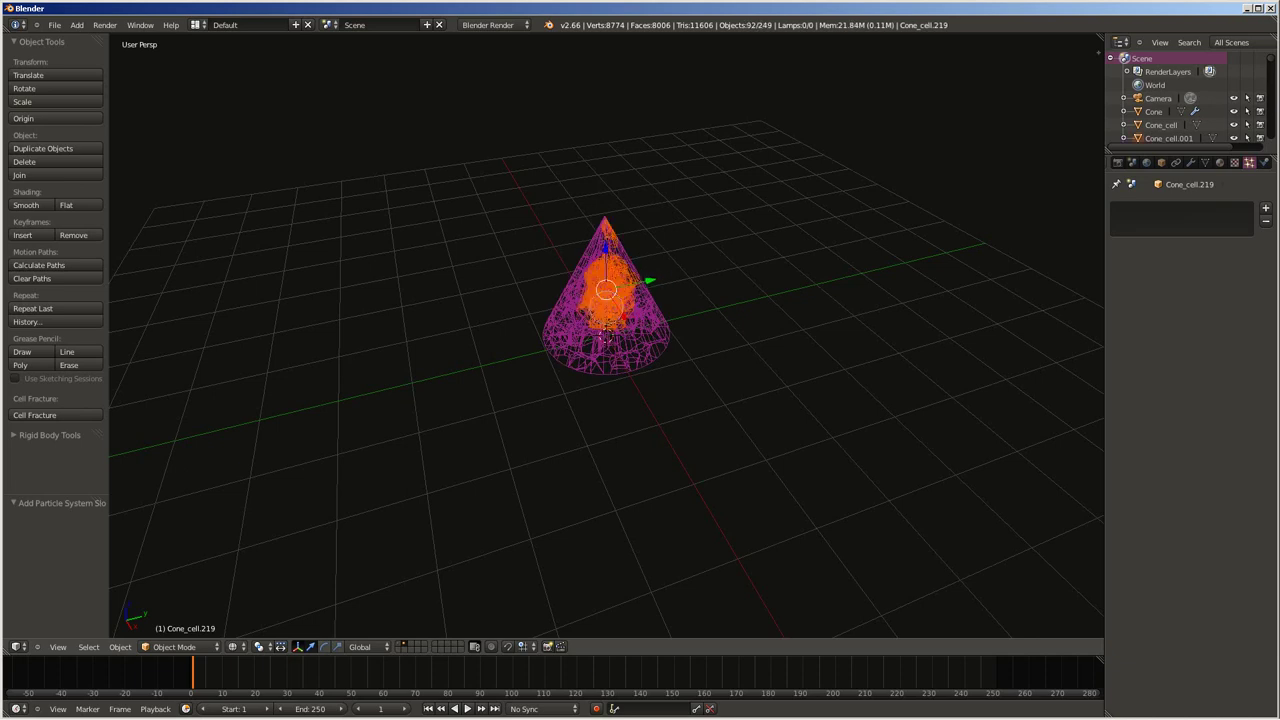
scroll(640, 283, "down", 4)
scroll(611, 357, "down", 4)
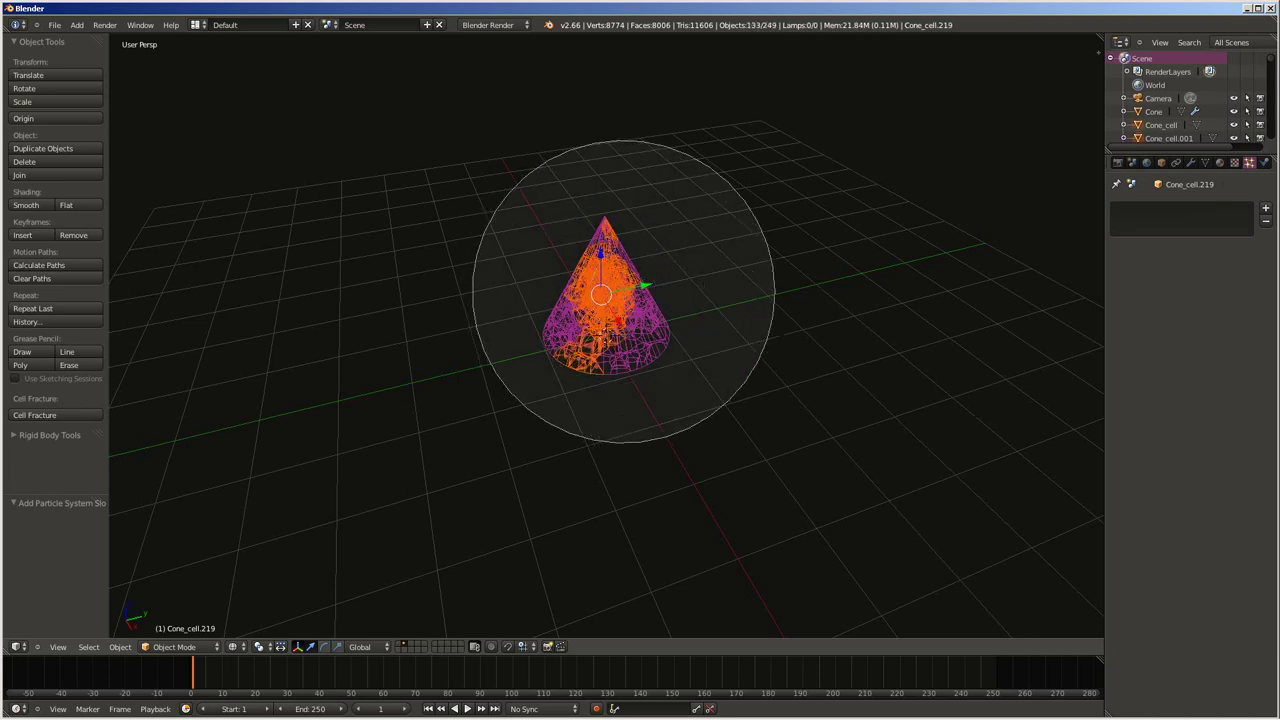
left_click_drag(614, 343, 580, 331)
key("Escape")
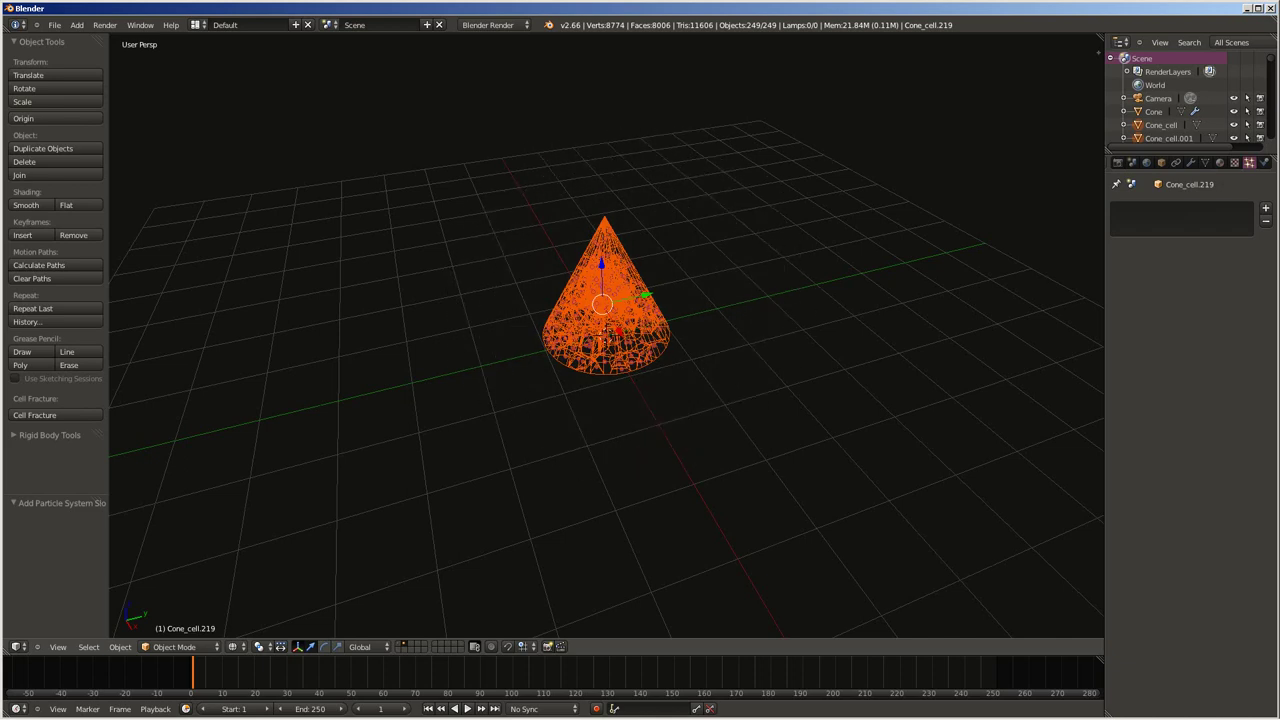
- Move the selected cells up by X -1.408, Y 0.149, Z 2.280 above the grid
middle_click_drag(640, 400, 640, 360)
key("g")
key("Return")
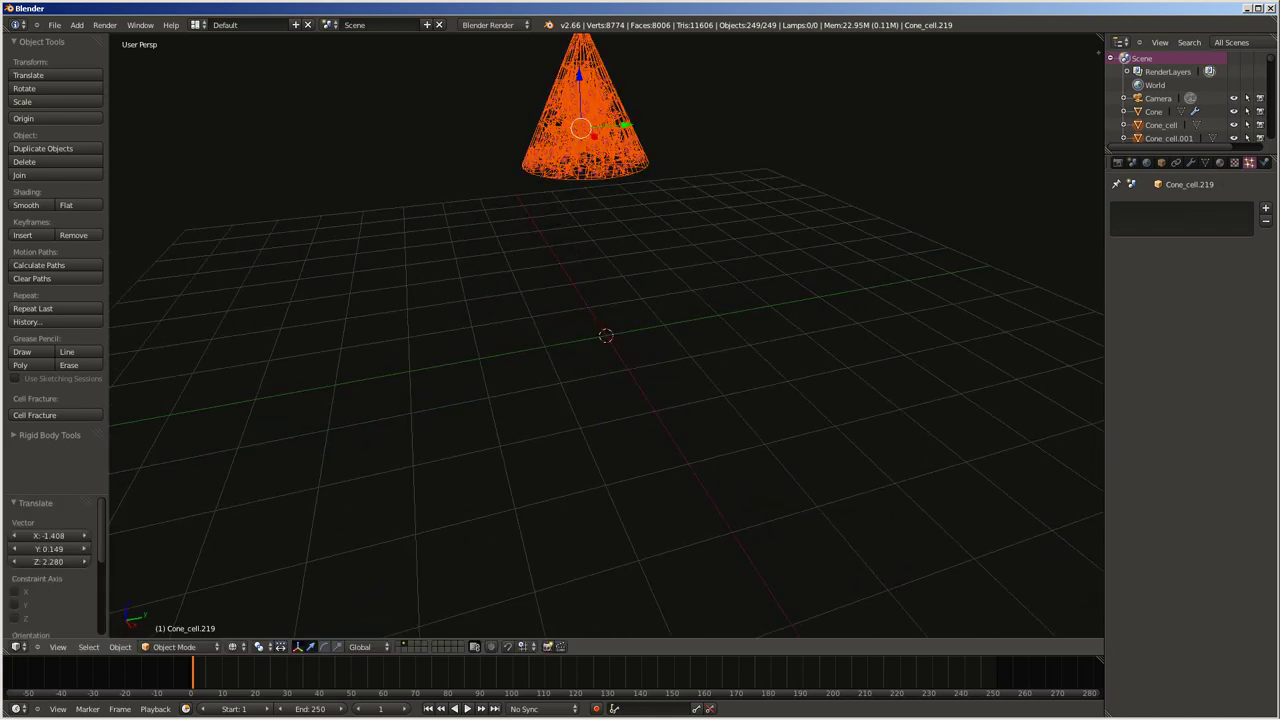
left_click(45, 435)
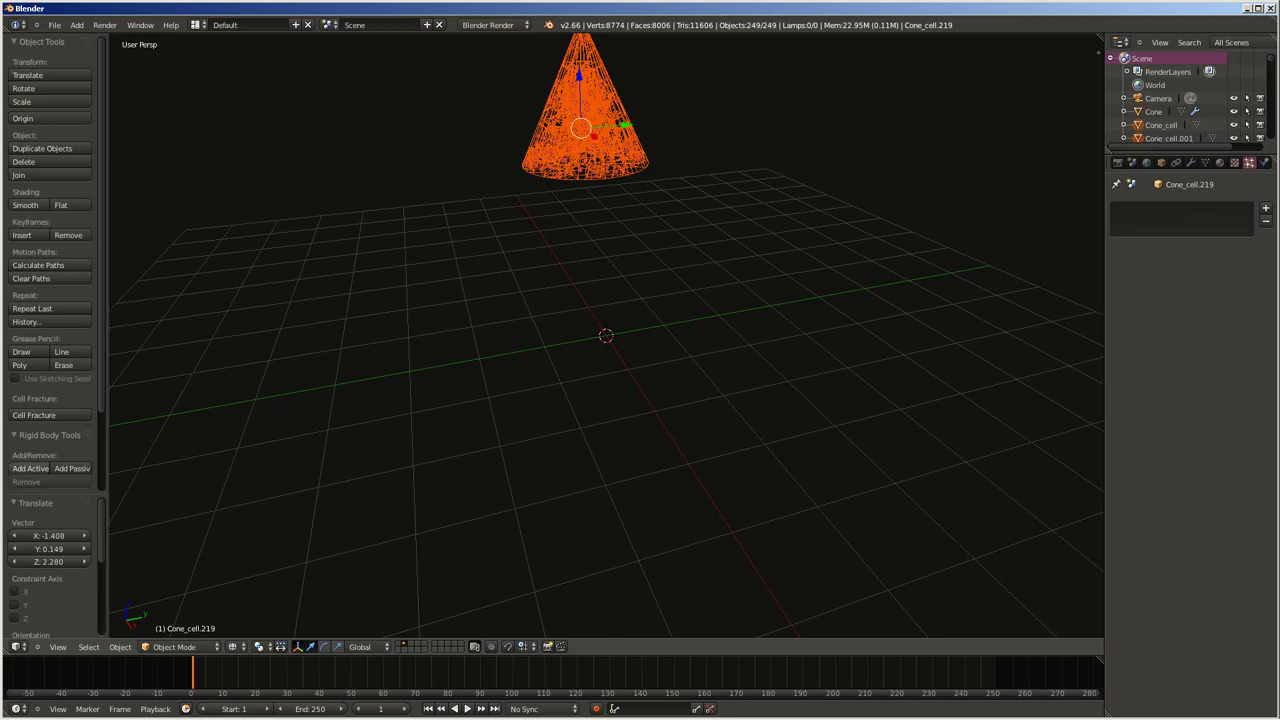
- Make the selected cells active rigid bodies and add a plane mesh
left_click(30, 468)
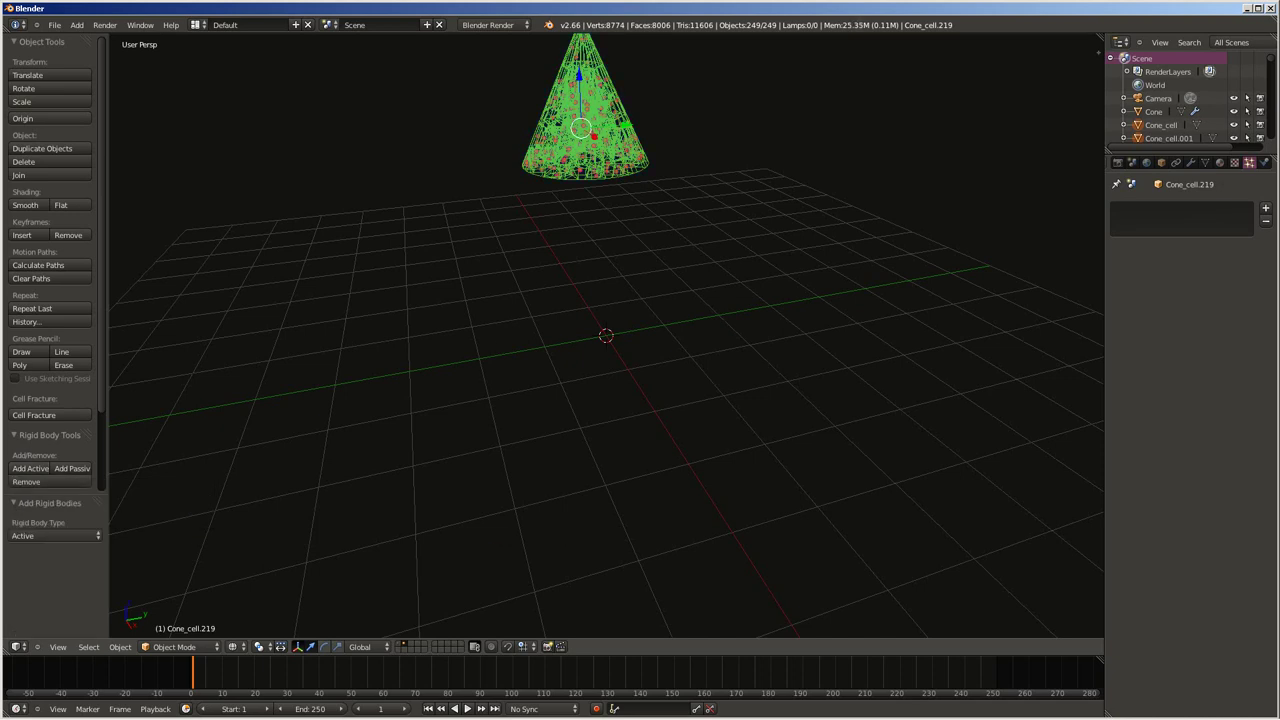
key("shift+a")
left_click(612, 355)
- Scale the plane about 6.23 times and make it a passive rigid body
key("s")
left_click(729, 371)
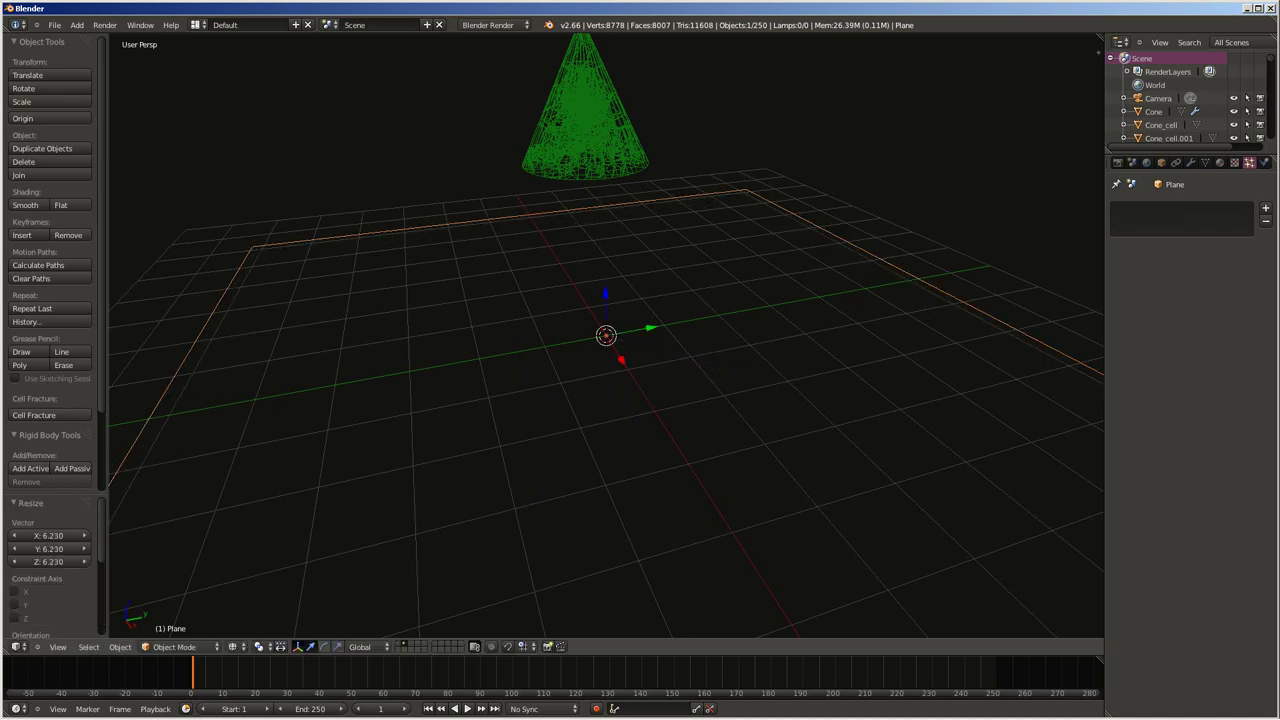
key("z")
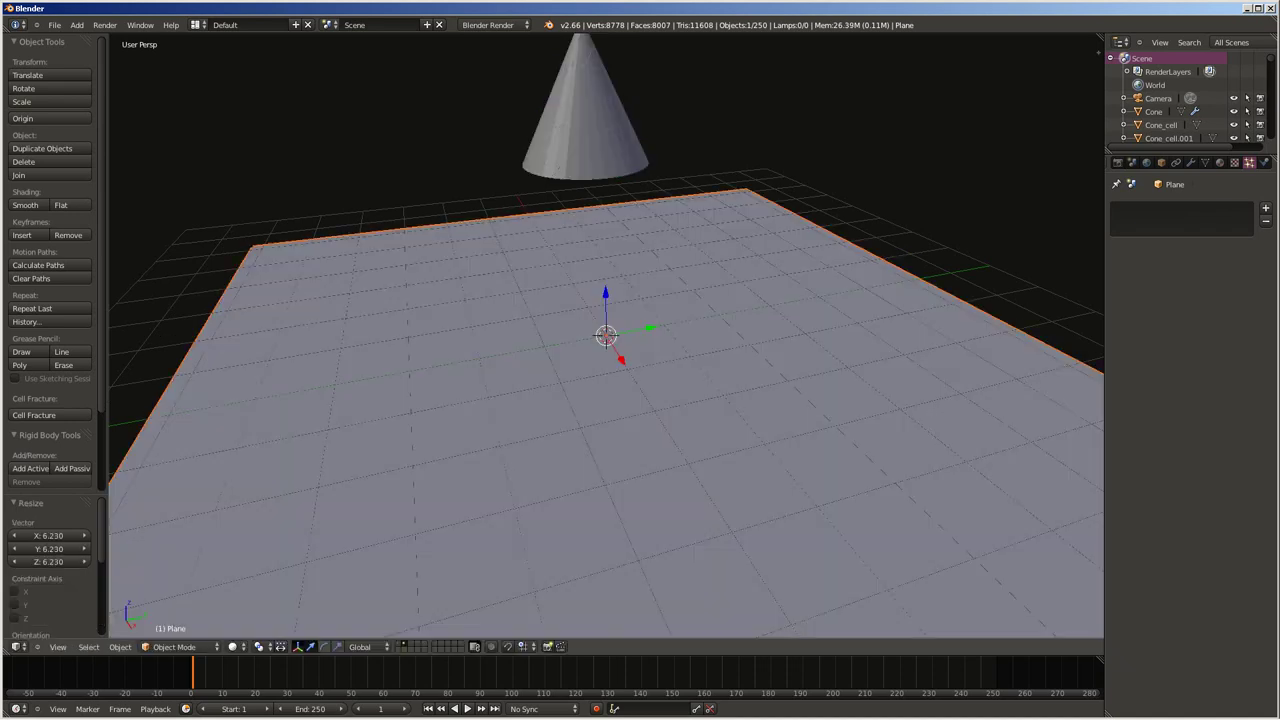
left_click(72, 468)
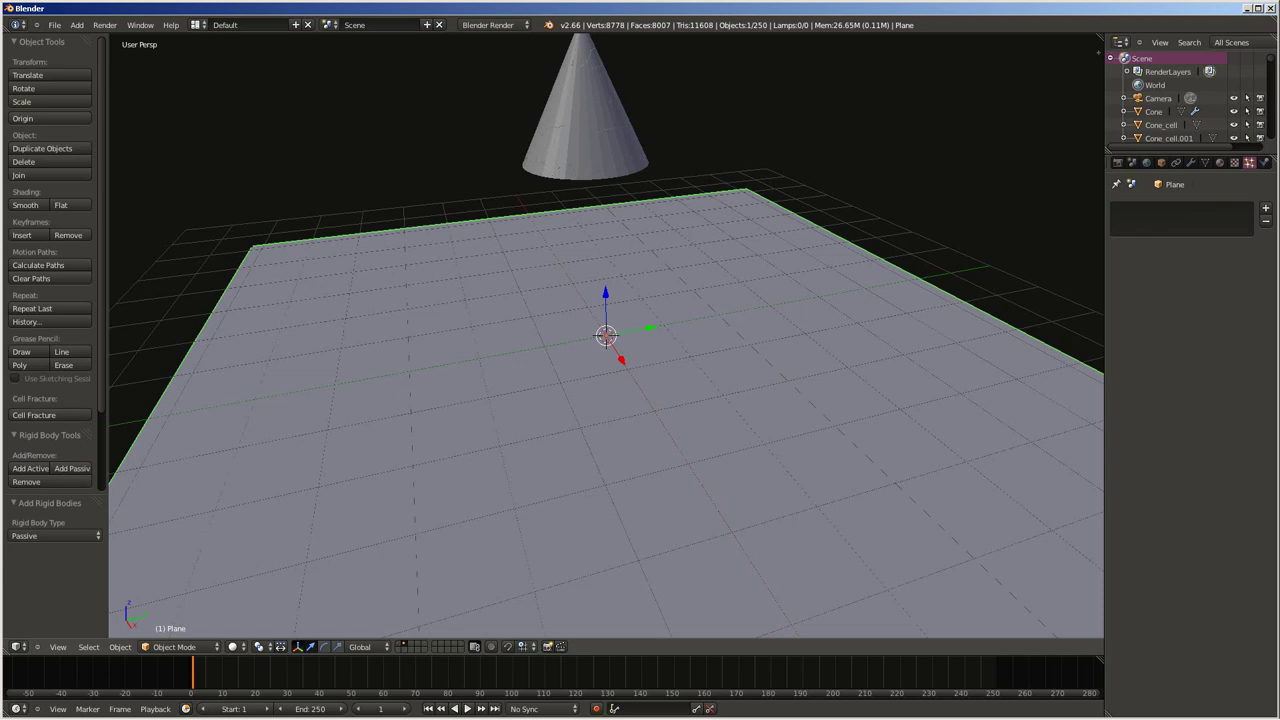
scroll(606, 335, "down", 2)
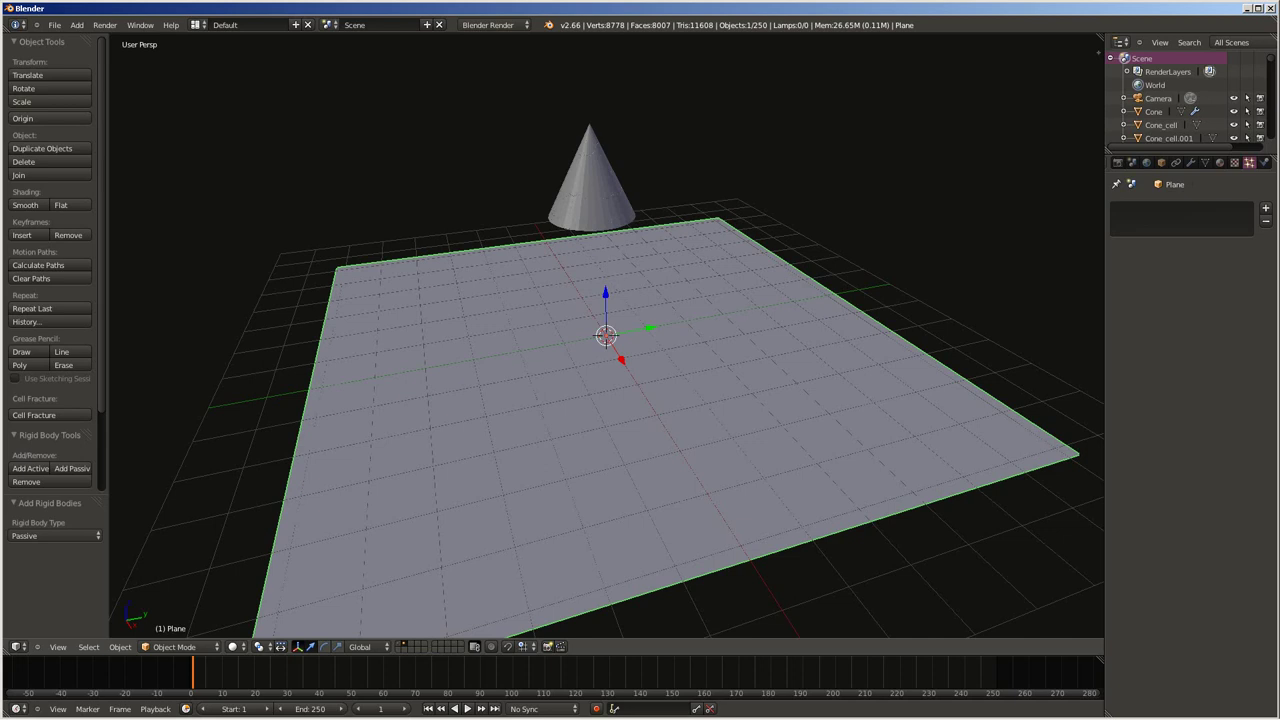
- Play the rigid body simulation from a low front-facing view, then stop it
key("alt+a")
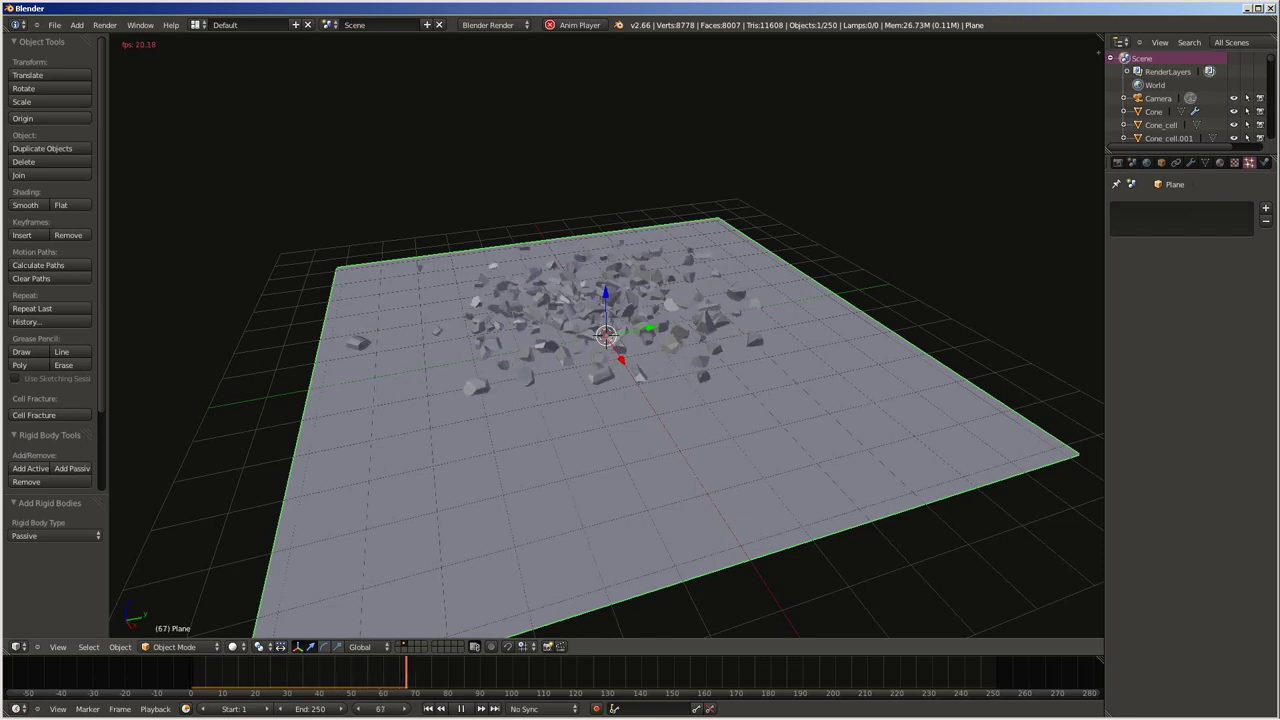
middle_click_drag(600, 450, 640, 350)
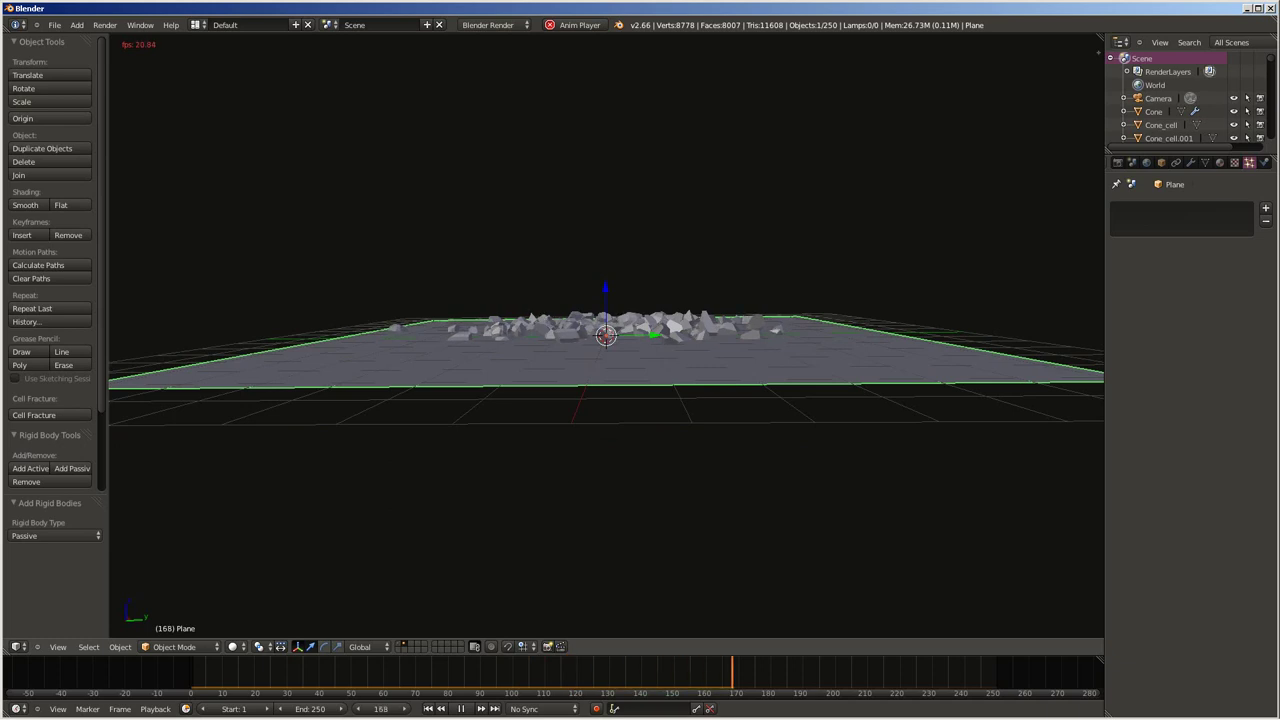
key("alt+a")
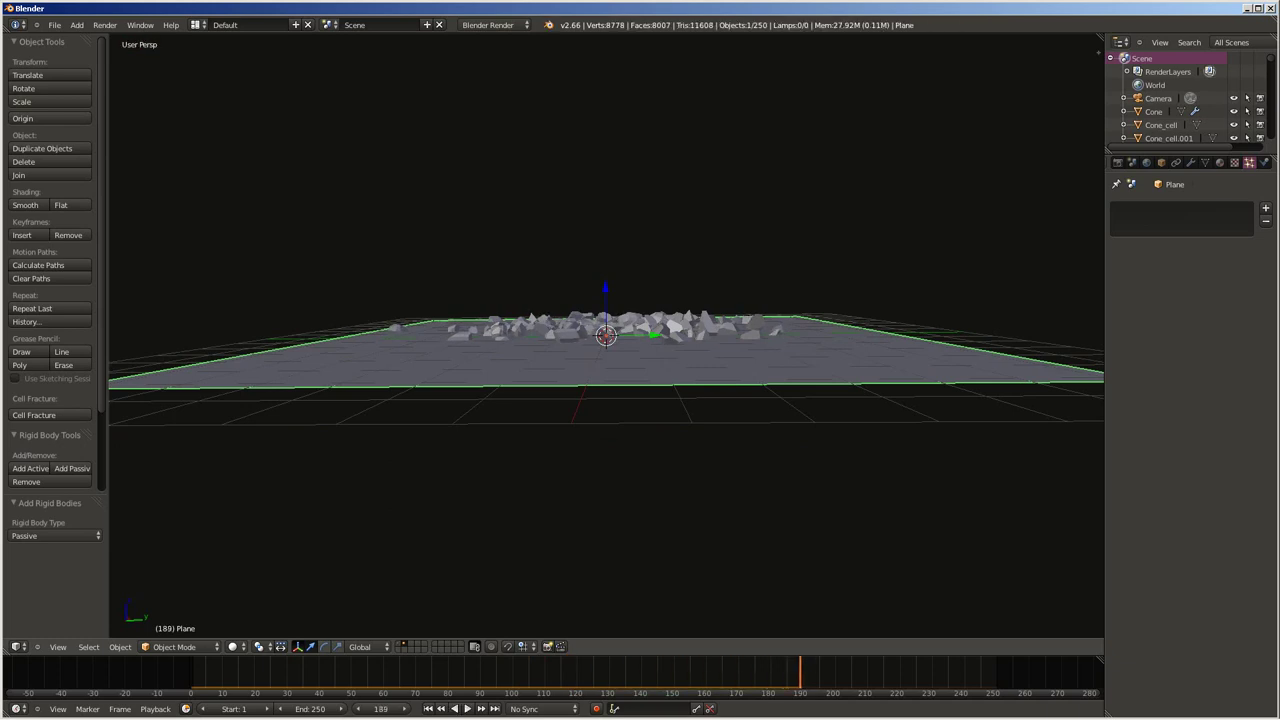
- Replay the shatter simulation from a diagonal view looking down on the plane
scroll(606, 335, "down", 3)
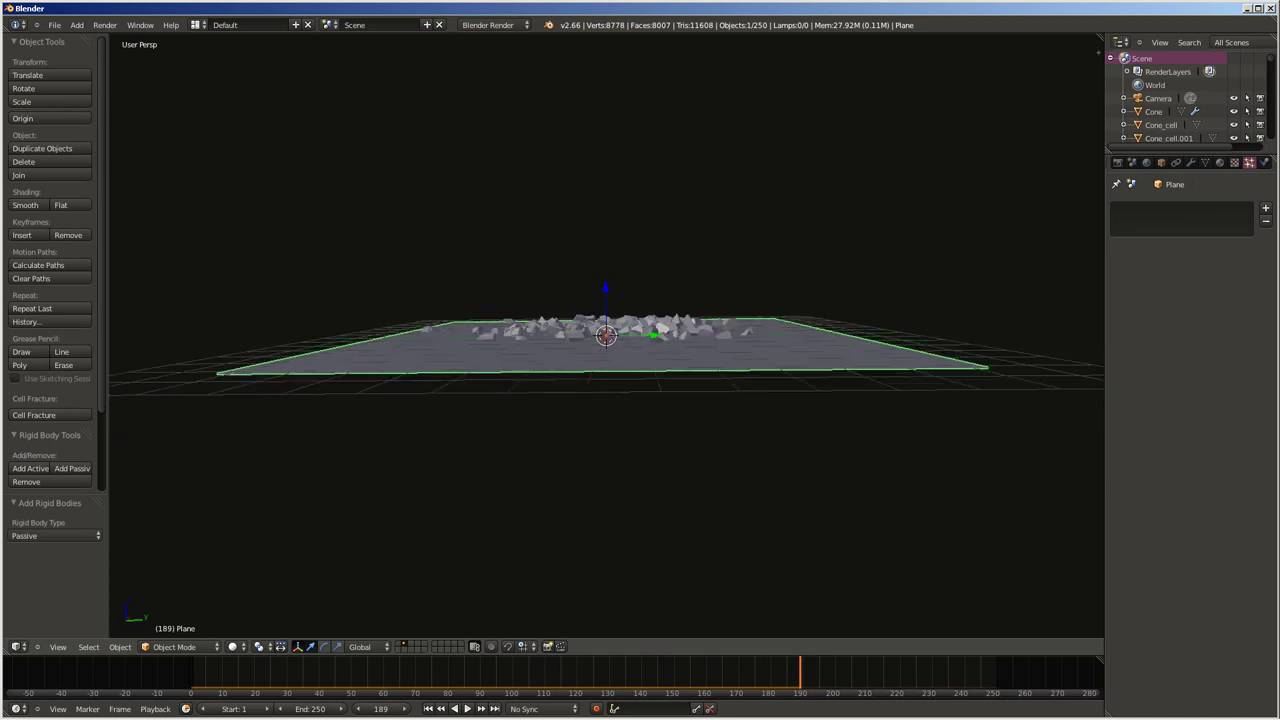
middle_click_drag(606, 400, 606, 330)
middle_click_drag(660, 400, 580, 400)
key("alt+a")
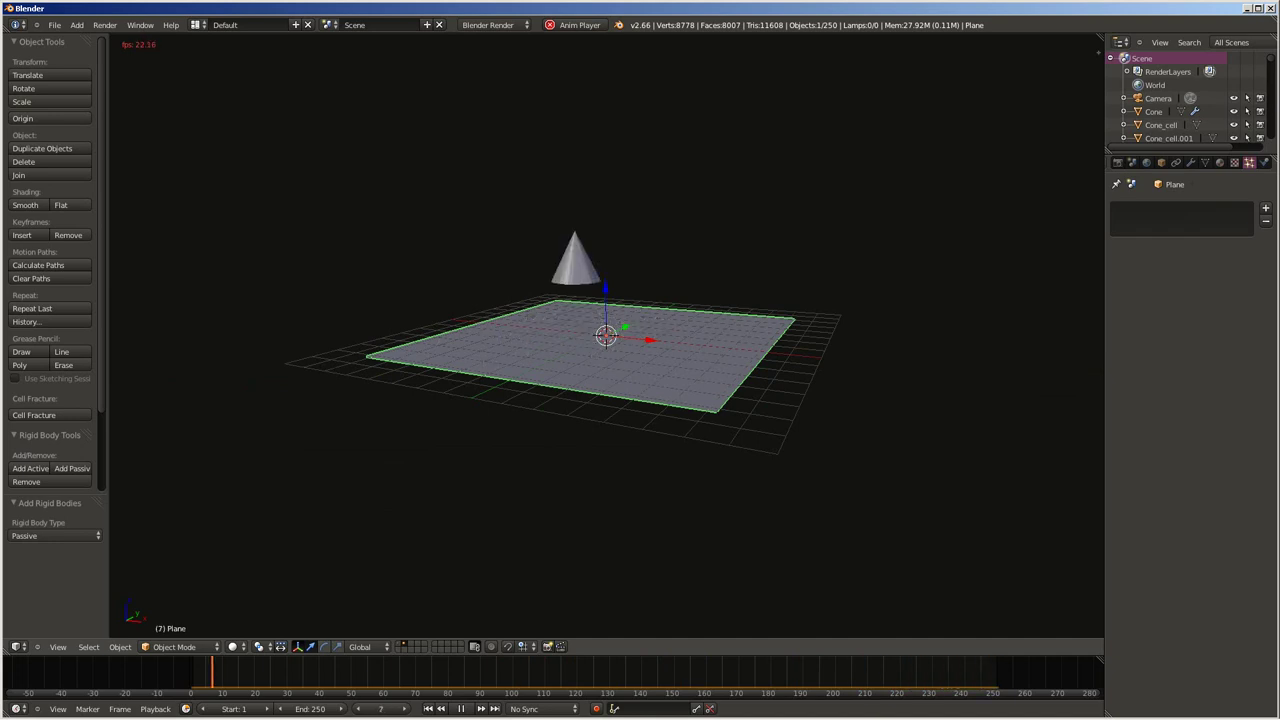
mouse_move(640, 400)
middle_mouse_down()
mouse_move(600, 380)
mouse_move(620, 360)
mouse_move(640, 420)
mouse_move(606, 360)
middle_mouse_up()
scroll(606, 335, "up", 1)
scroll(606, 335, "up", 3)
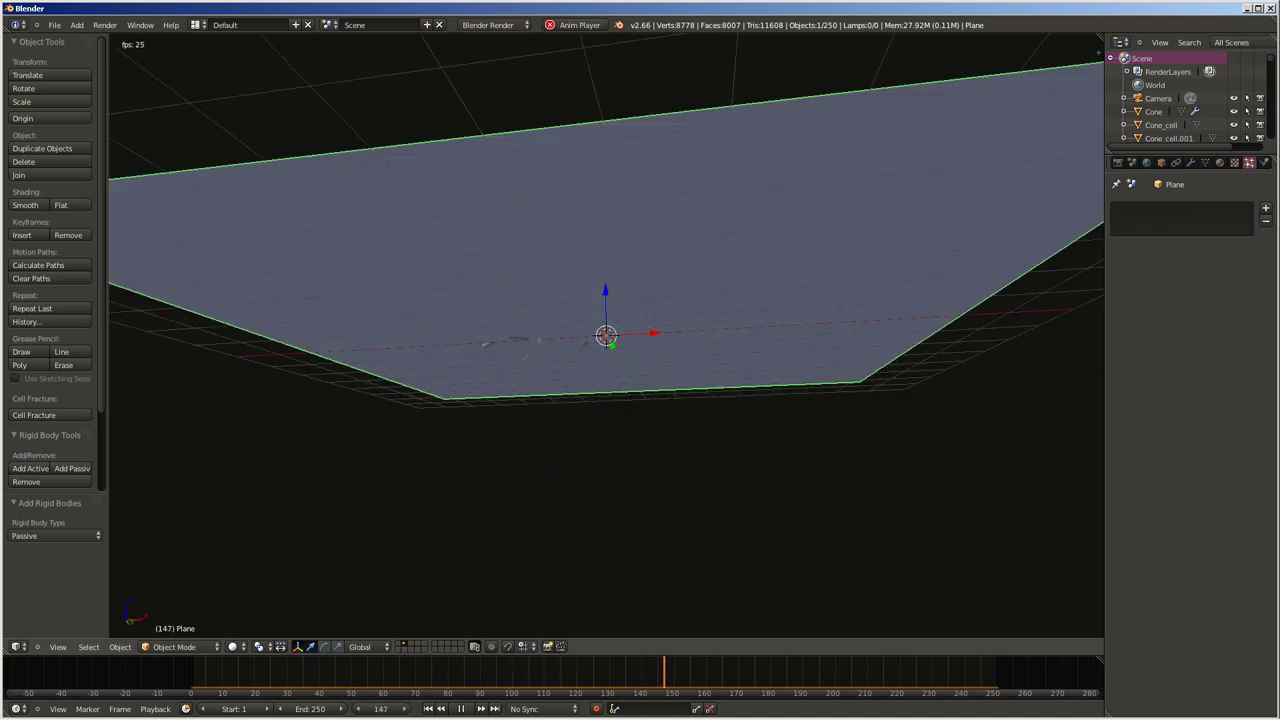
scroll(606, 335, "up", 1)
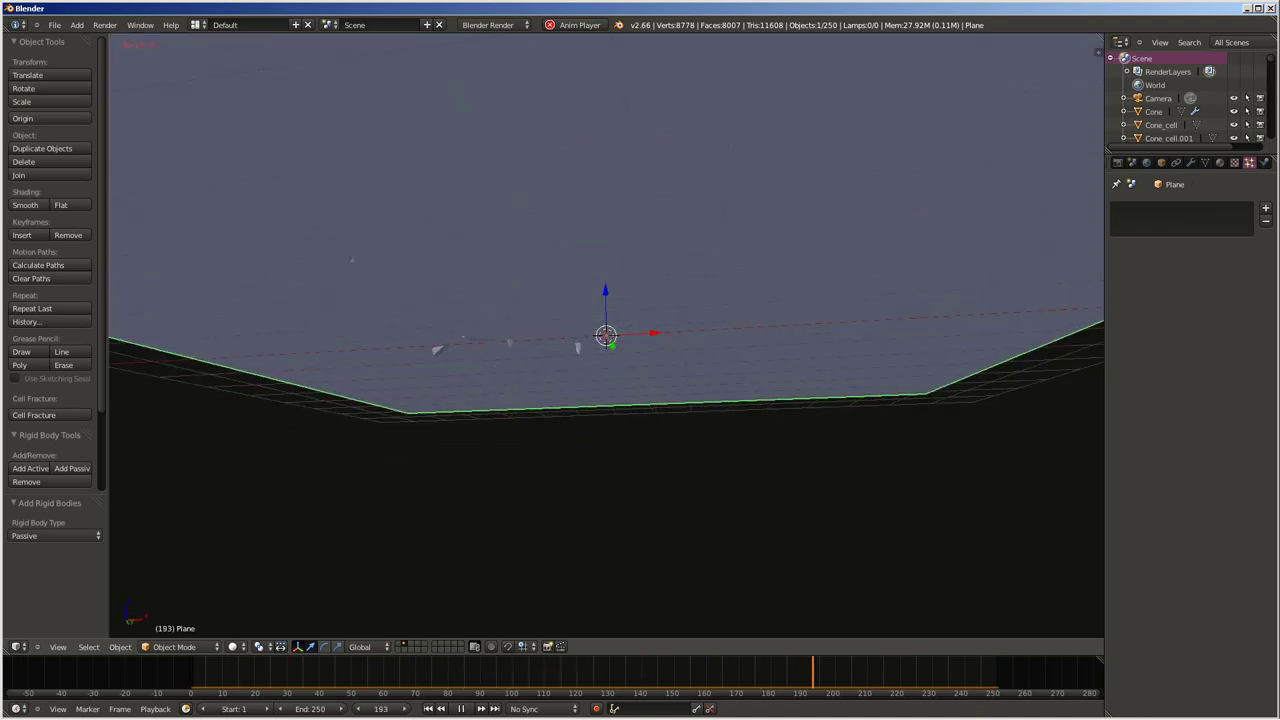
scroll(606, 335, "down", 5)
mouse_move(606, 400)
middle_mouse_down()
mouse_move(606, 360)
mouse_move(606, 410)
middle_mouse_up()
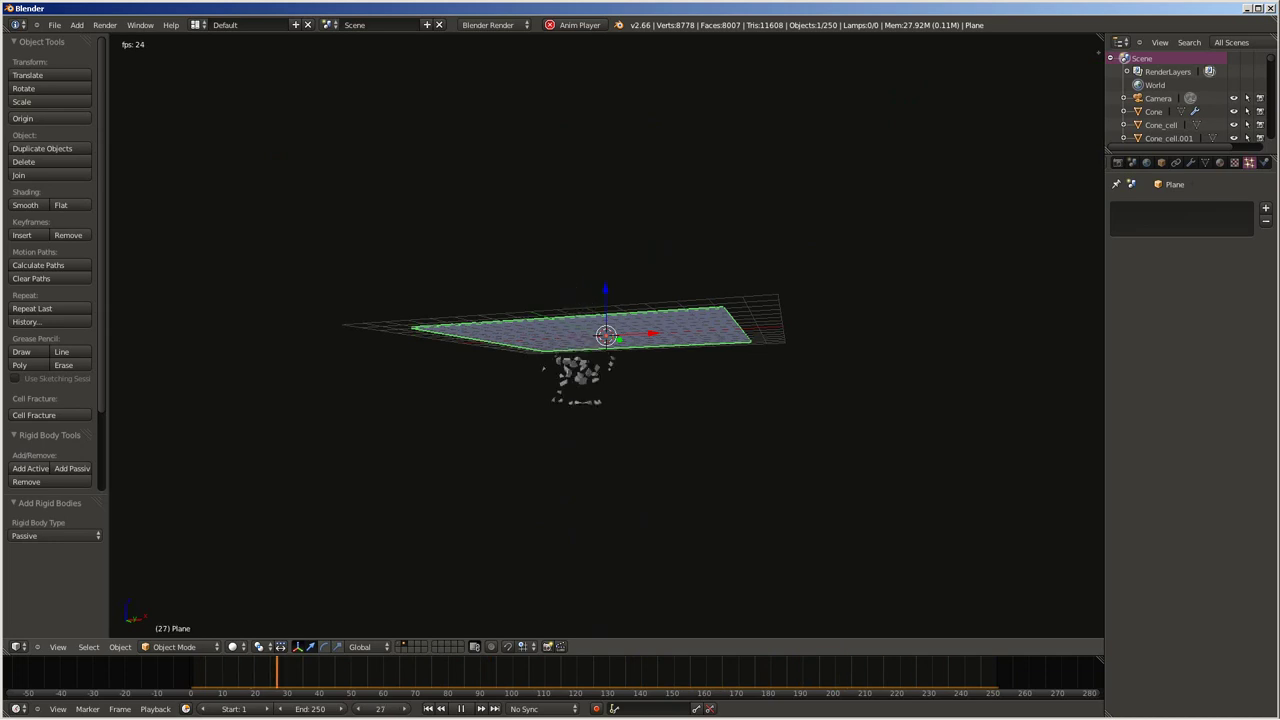
mouse_move(640, 330)
middle_mouse_down()
mouse_move(640, 390)
mouse_move(640, 340)
middle_mouse_up()
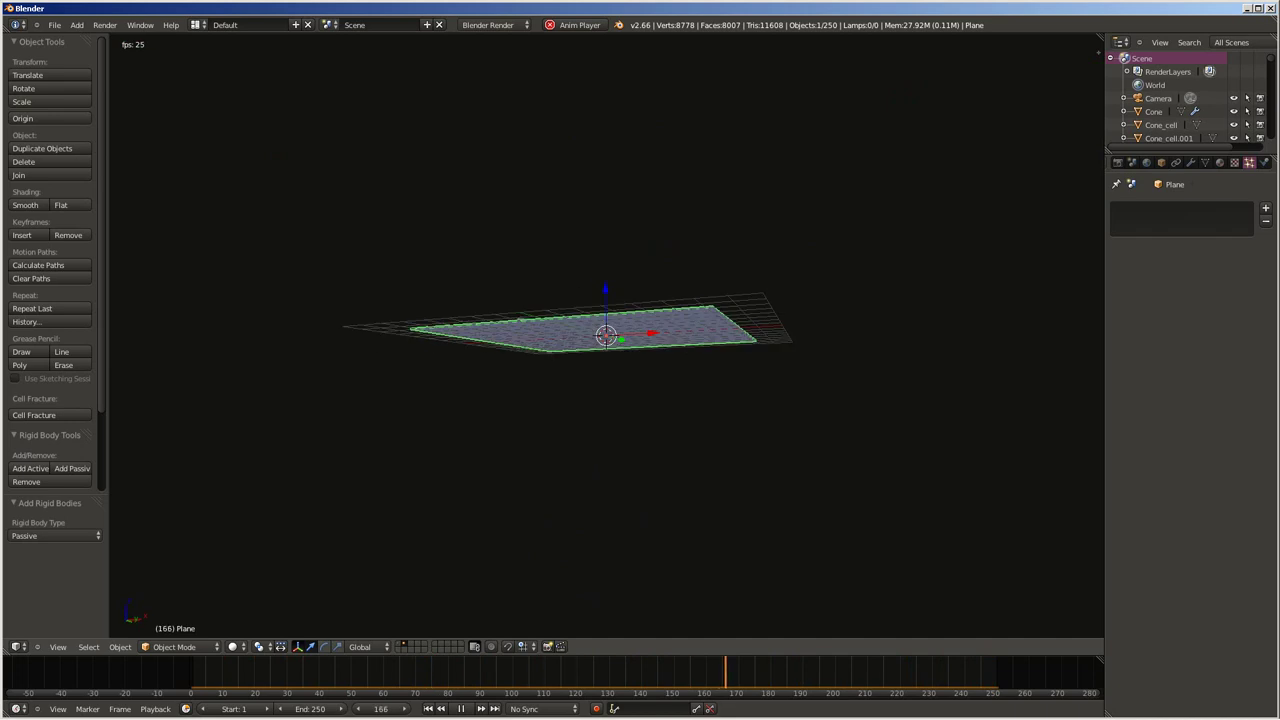
middle_click_drag(640, 340, 640, 380)
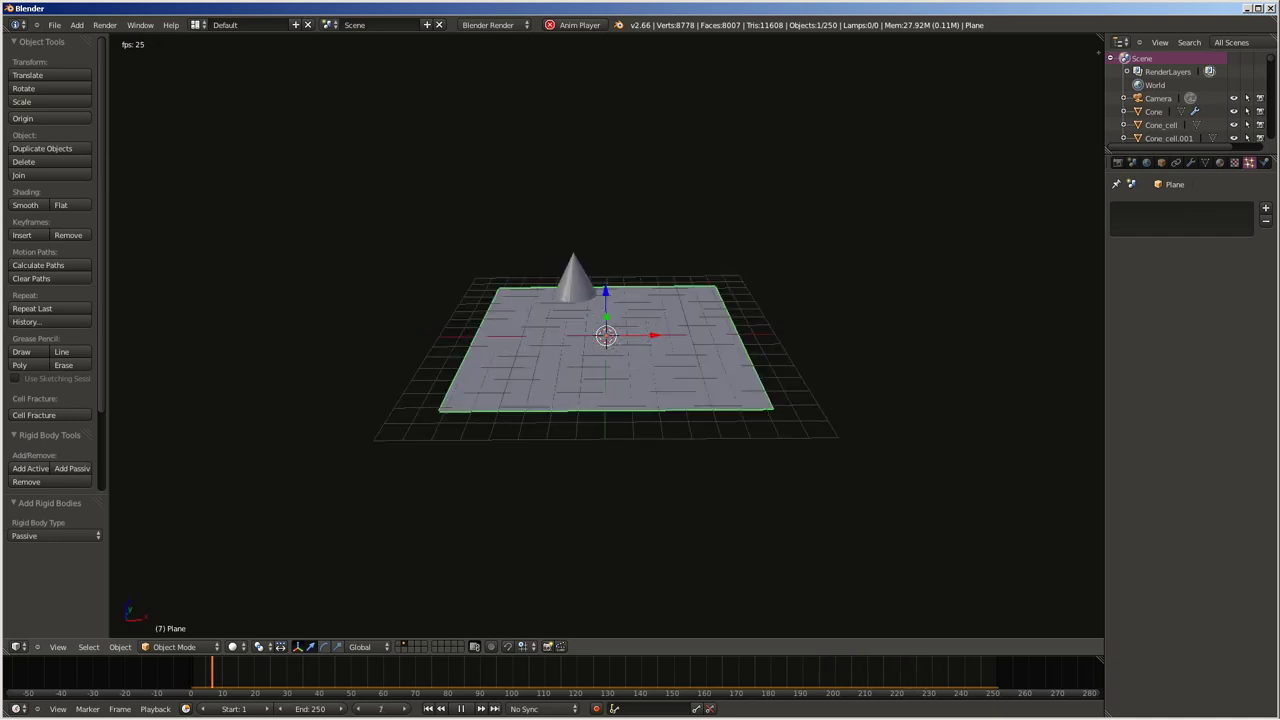